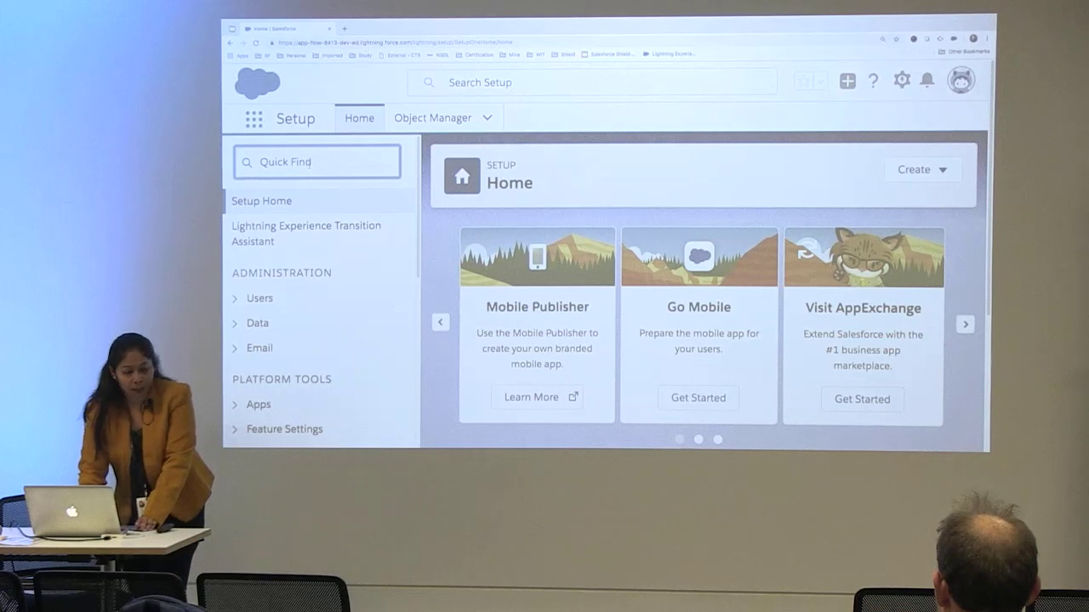
Find the permission sets in Setup by searching for "permission" and open the Manage Keys permission set
text(p)
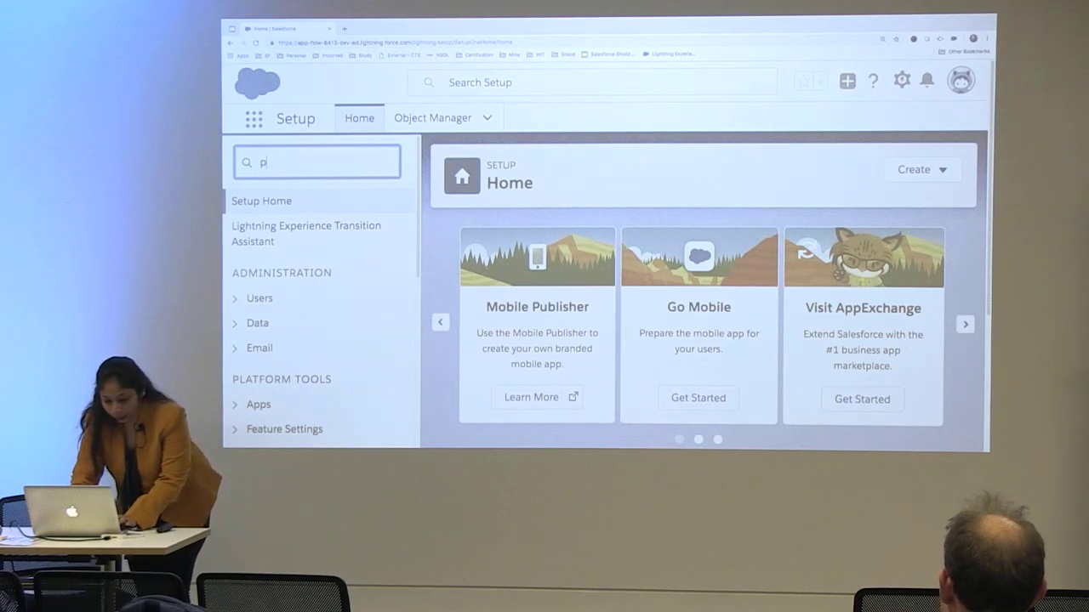
text(ermission)
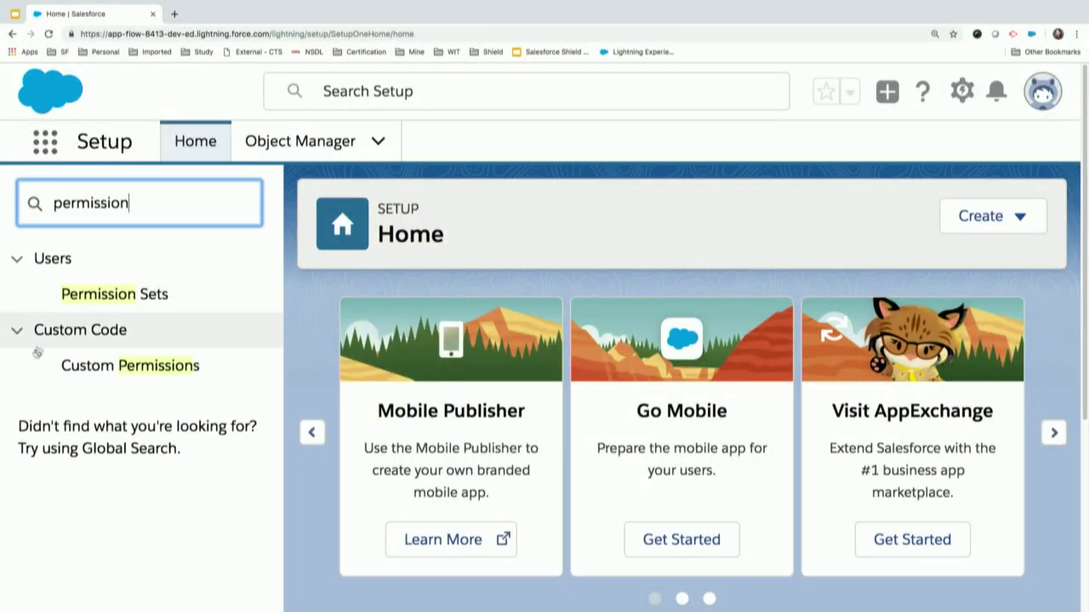
click(96, 294)
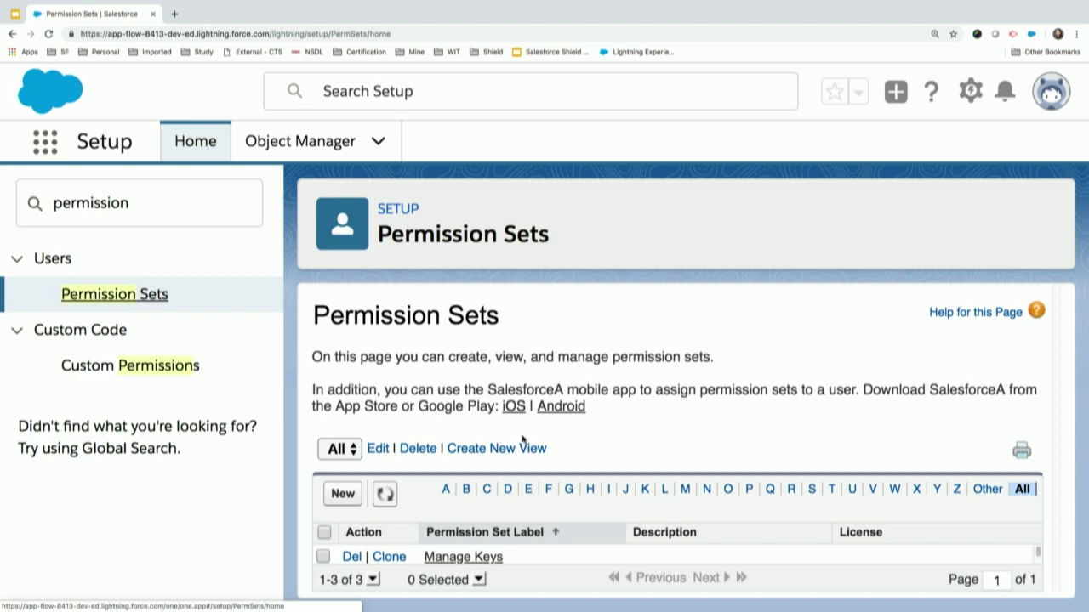
click(464, 558)
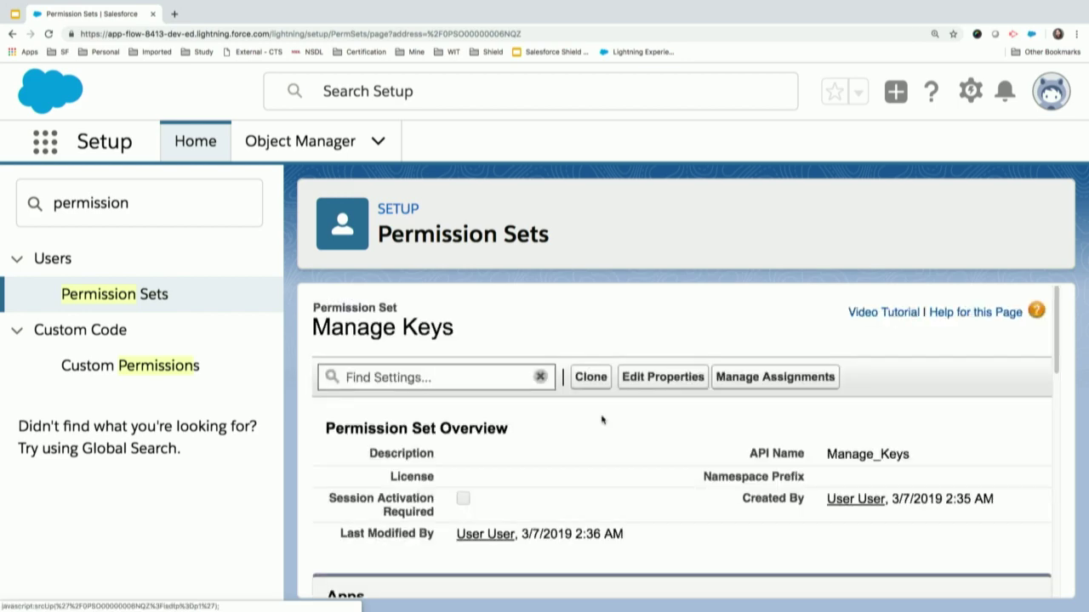
Find "encryption" in the Manage Keys system permissions, and open the permission set's assigned users
scroll(642, 442, down, 10)
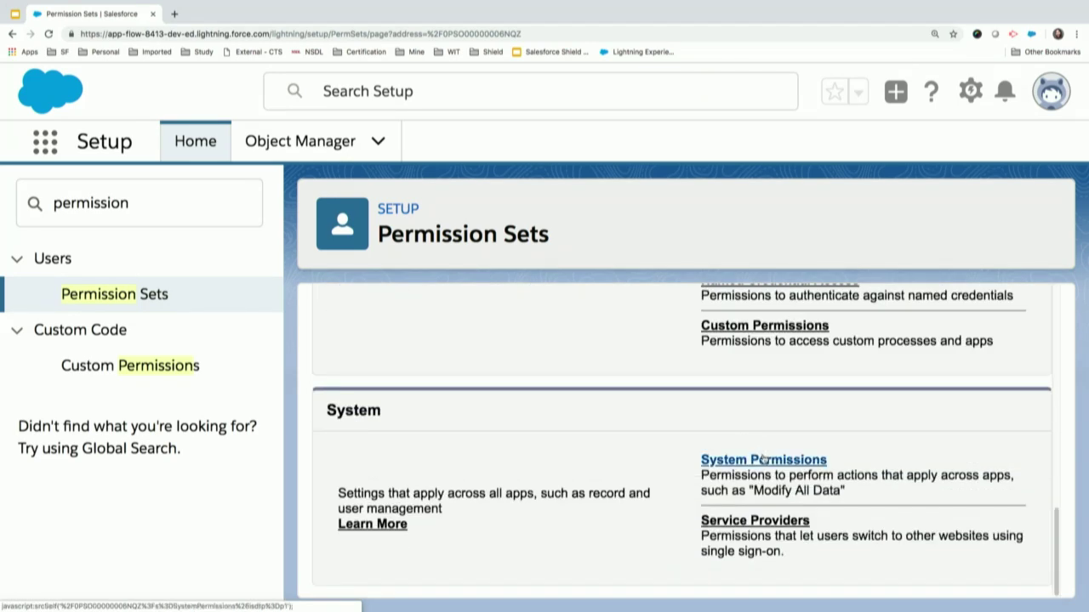
click(763, 459)
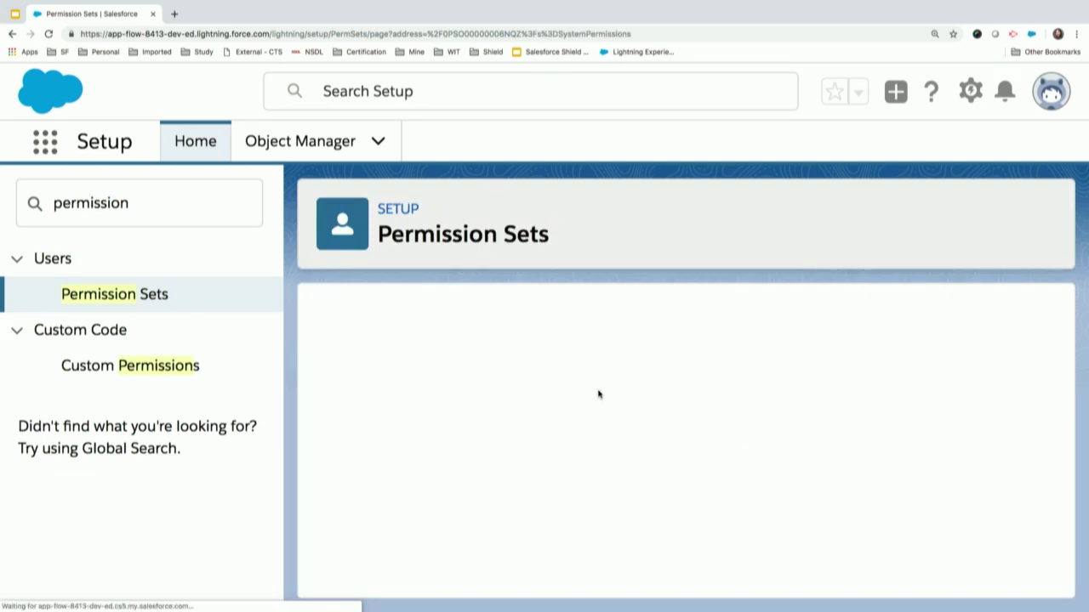
key(ctrl+f)
text(encryption)
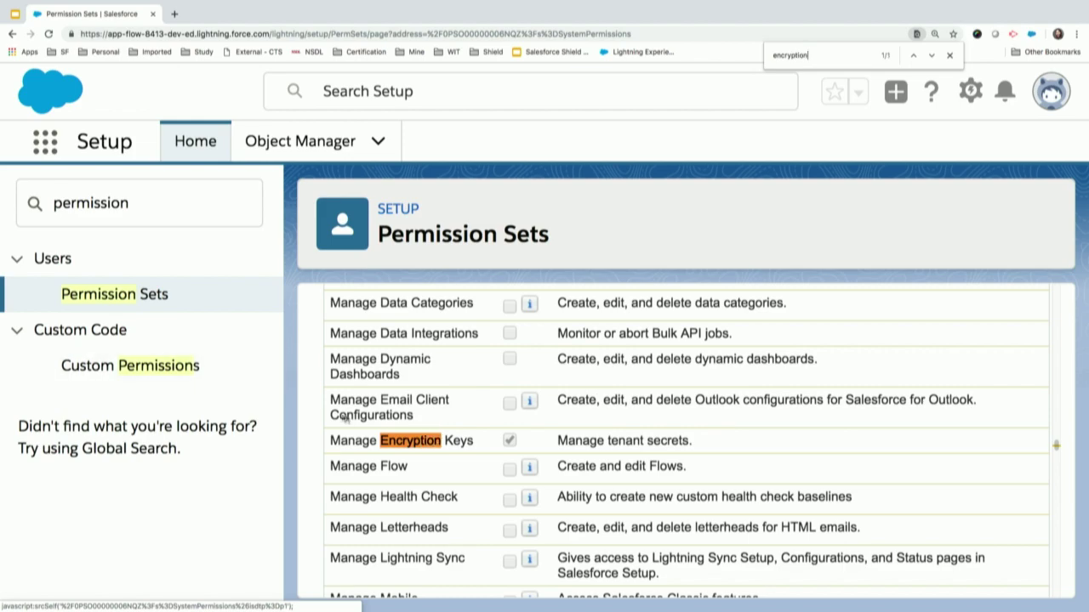
scroll(446, 436, up, 15)
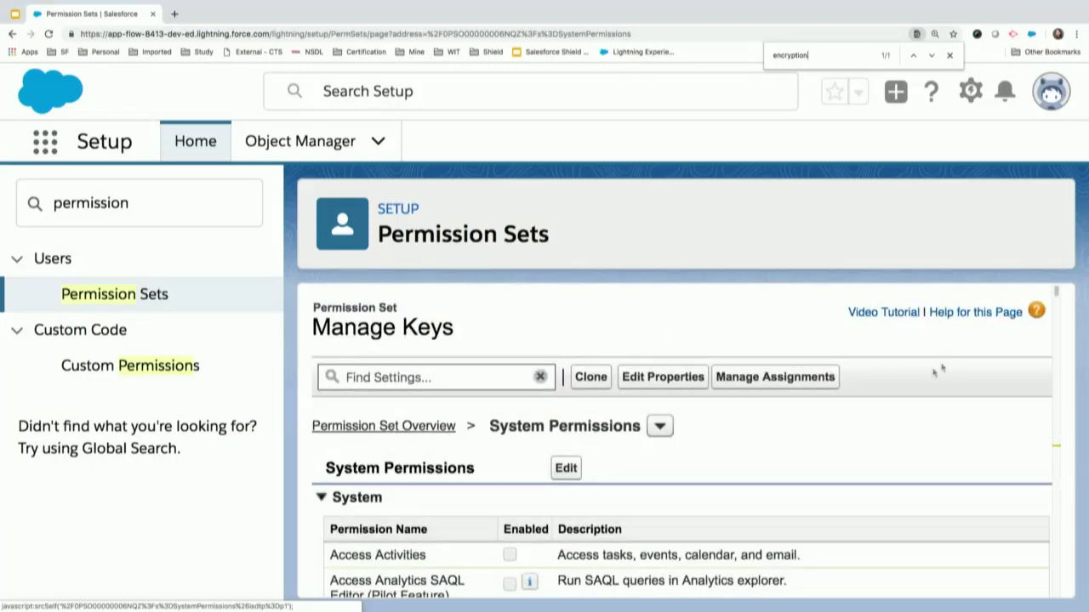
click(772, 382)
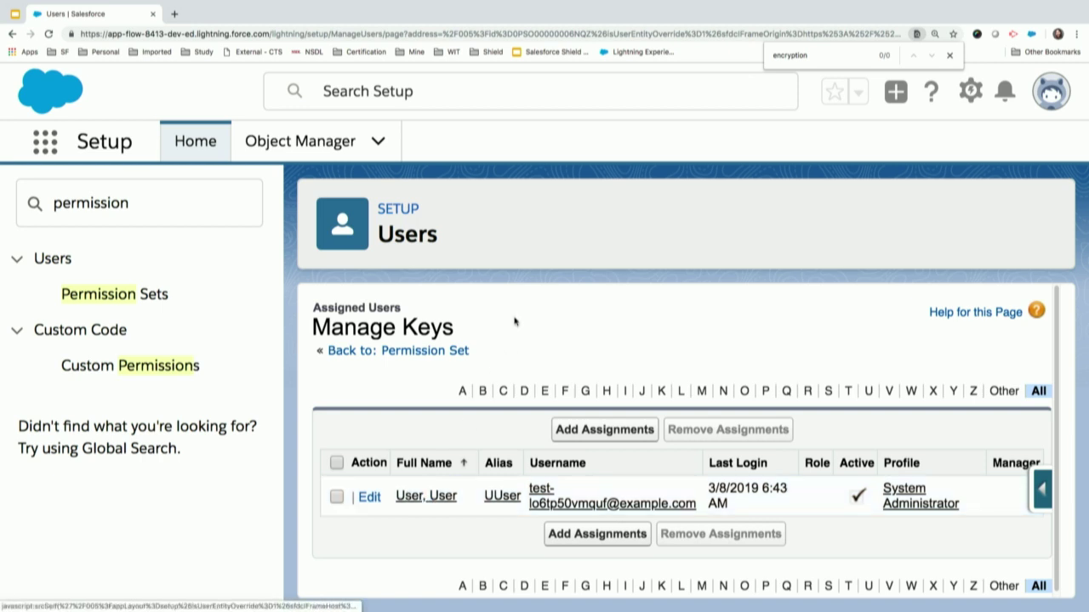
Search Setup for "platform encry" and review the tenant secrets on the Key Management page
click(83, 208)
double_click(82, 207)
text(pl)
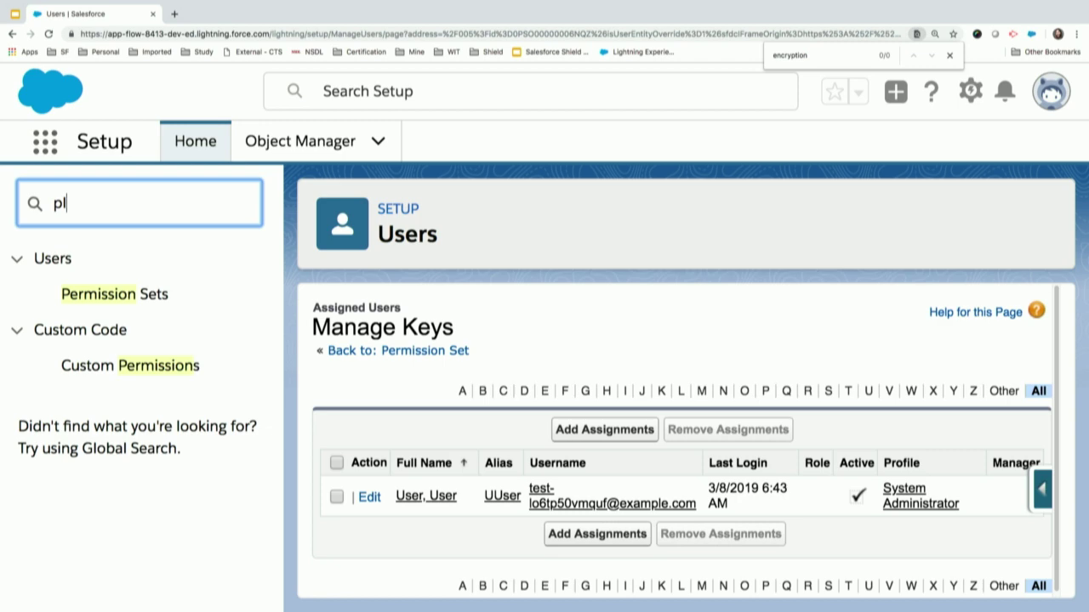
text(atform)
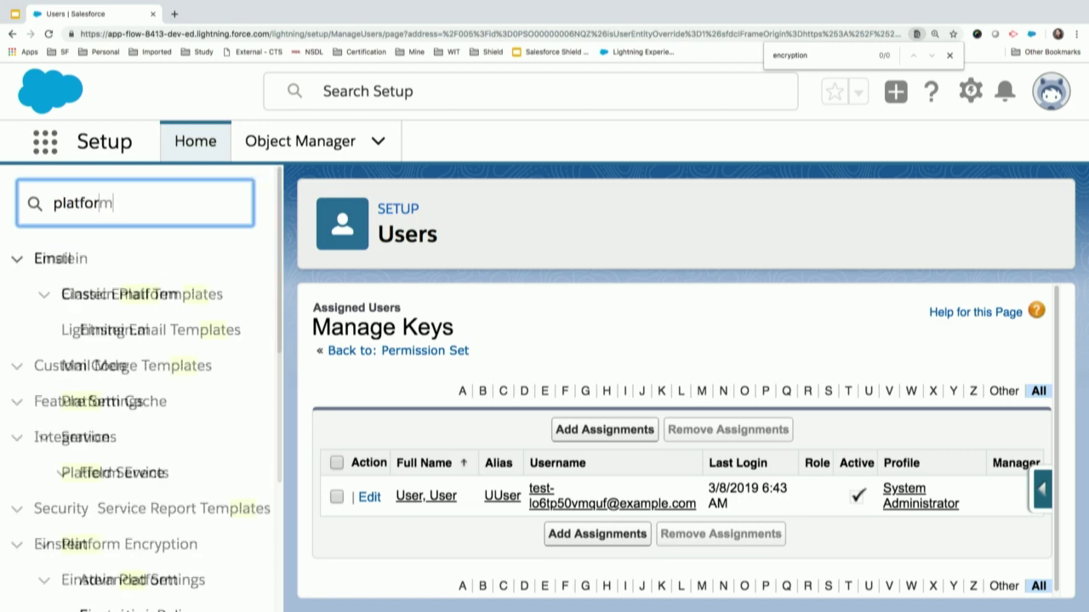
text( encry)
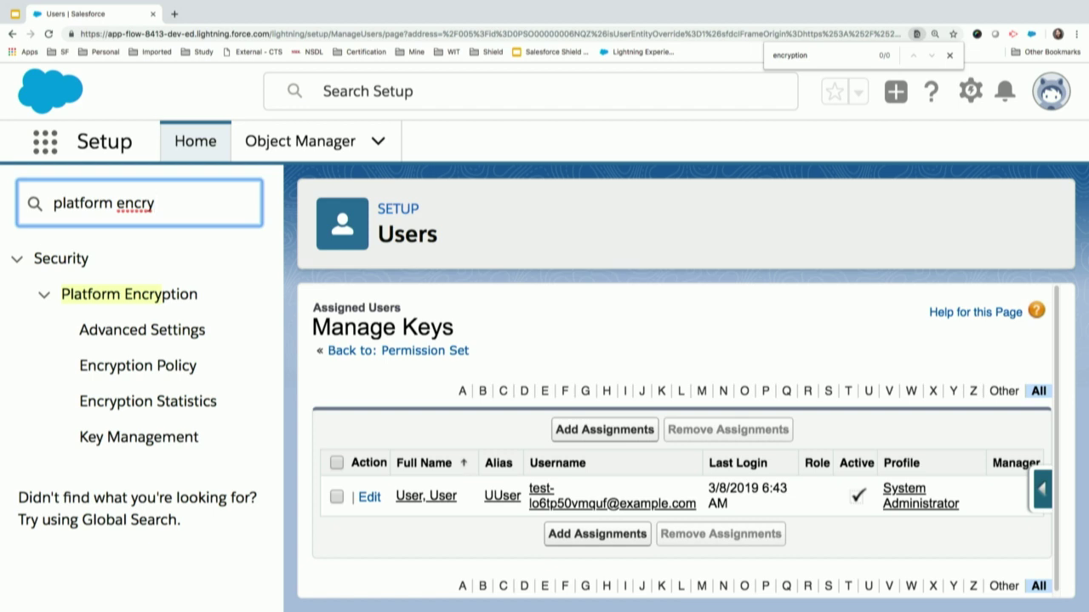
click(162, 445)
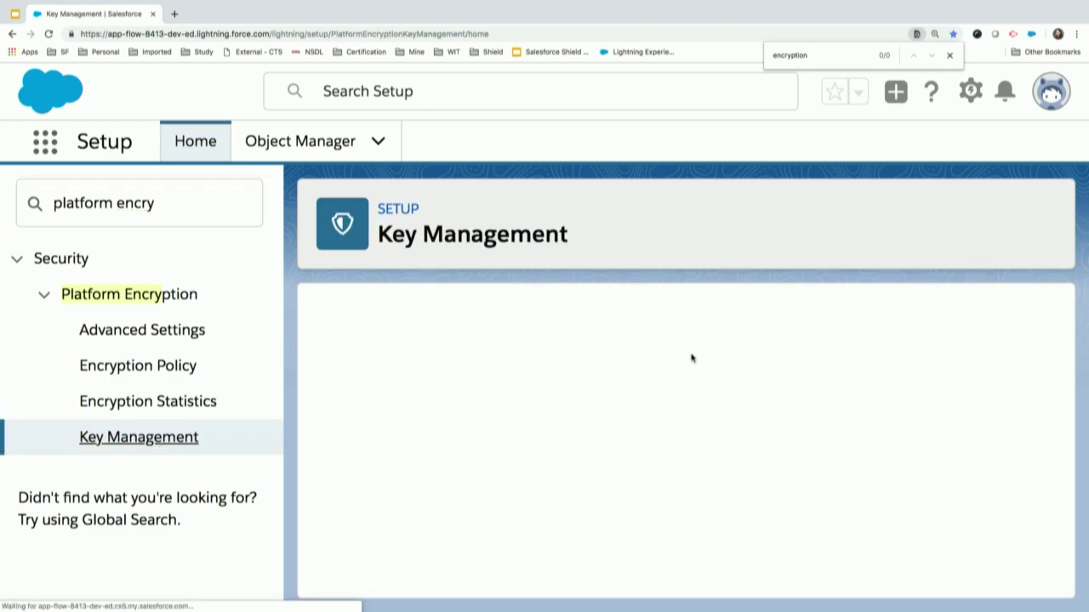
scroll(621, 375, down, 2)
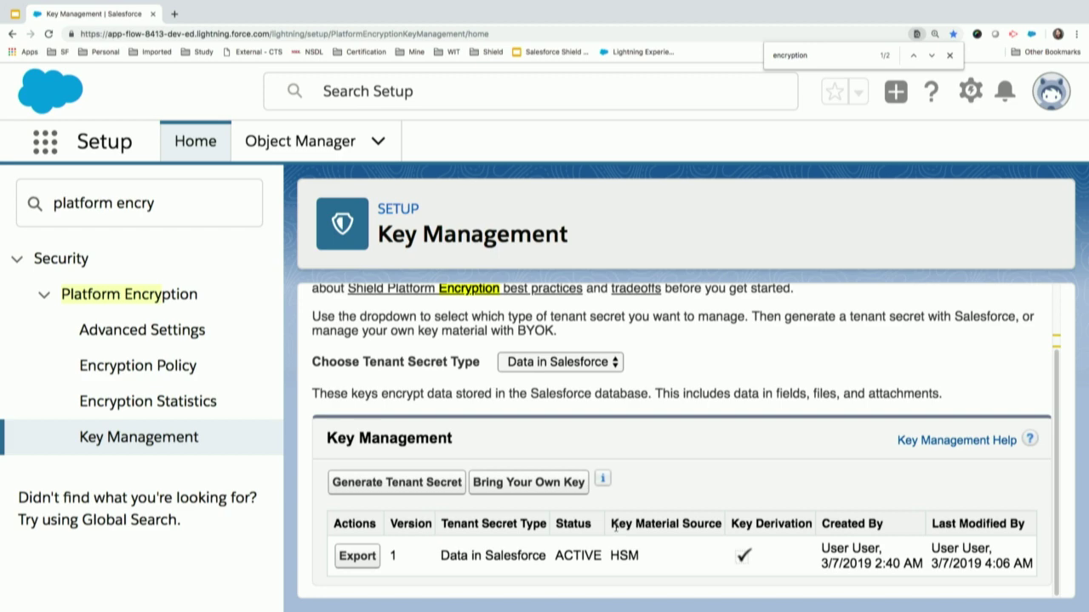
scroll(637, 437, up, 1)
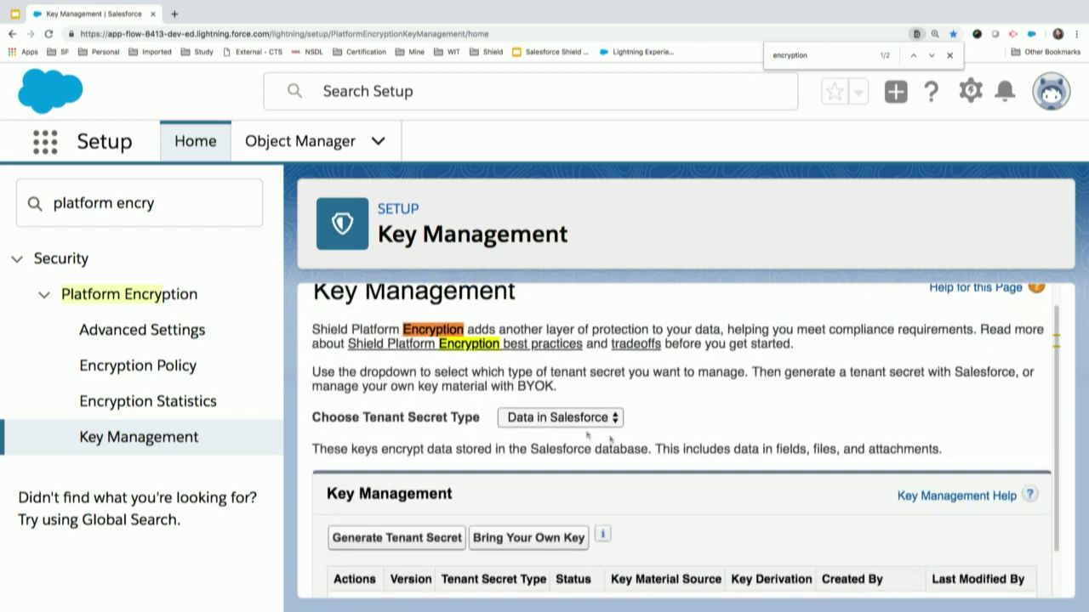
Open the field encryption settings from the Encryption Policy page and review which Account fields are encrypted
click(115, 367)
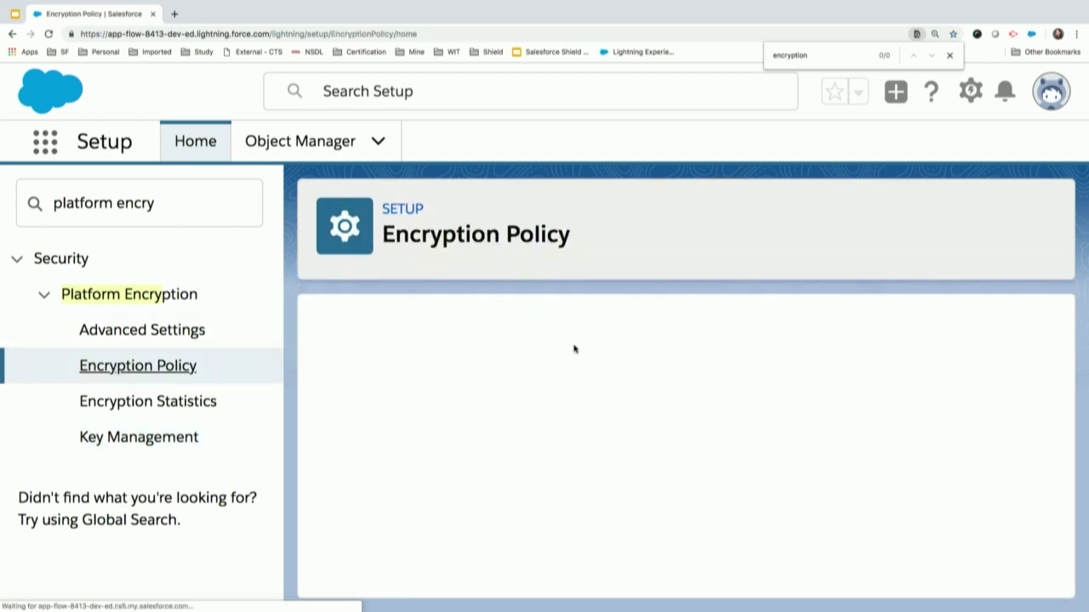
scroll(599, 448, down, 1)
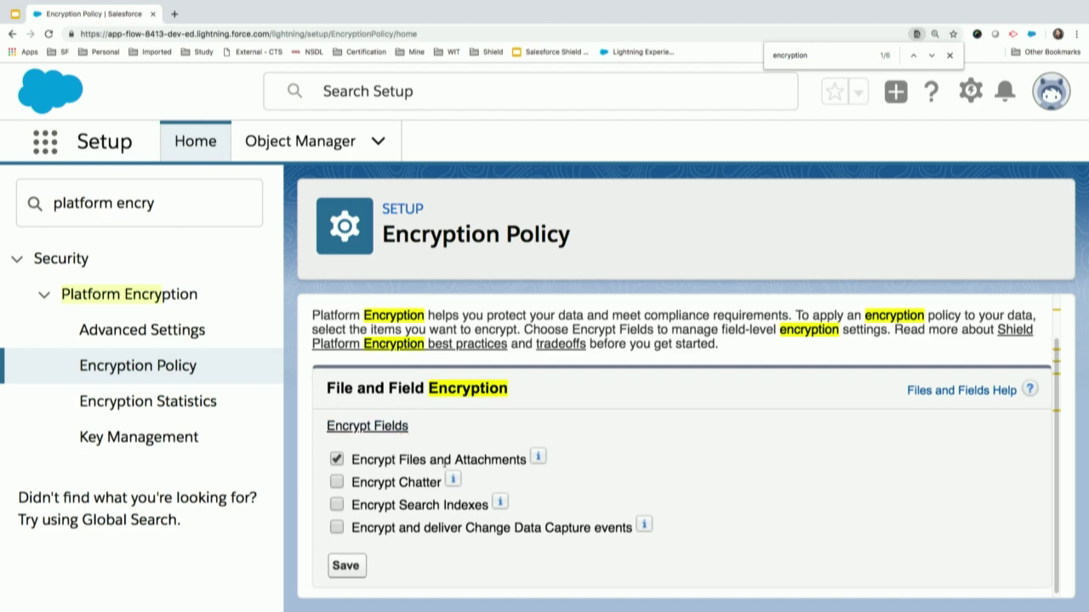
click(370, 426)
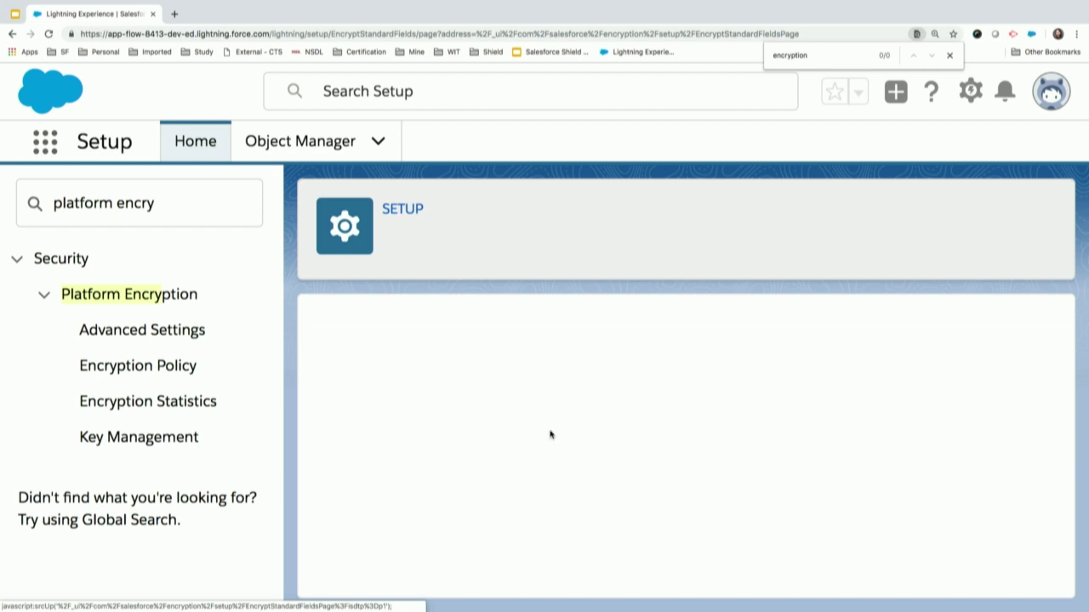
scroll(549, 434, down, 4)
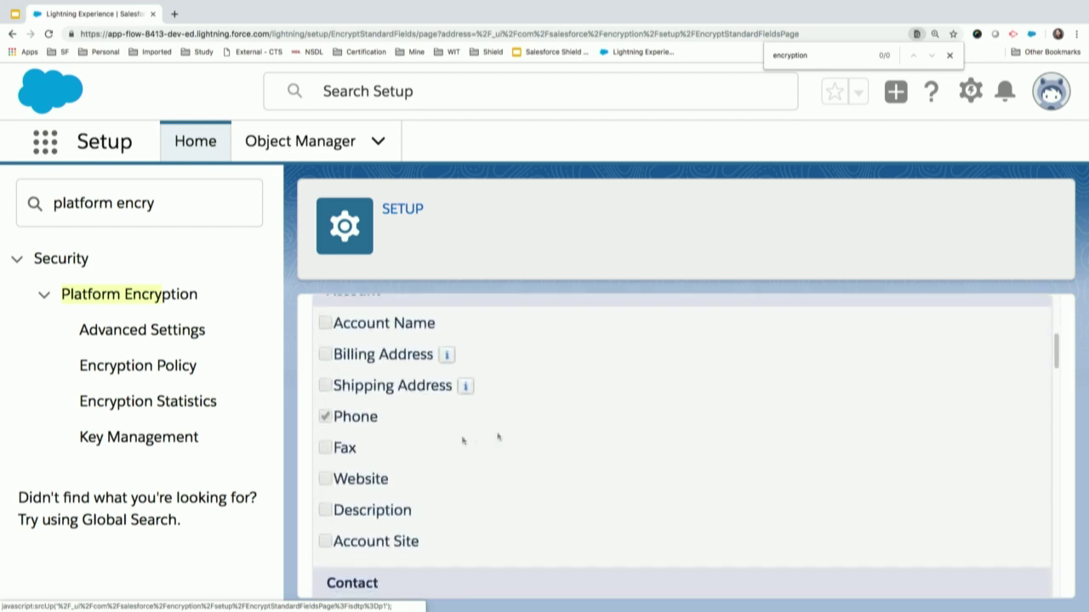
double_click(363, 425)
scroll(514, 435, up, 3)
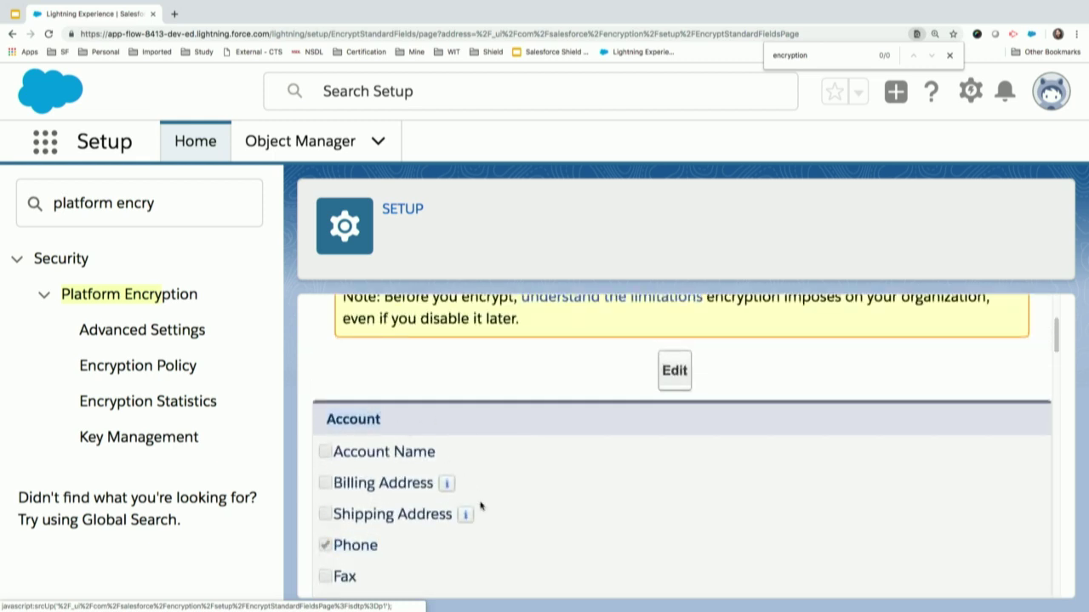
scroll(479, 505, up, 2)
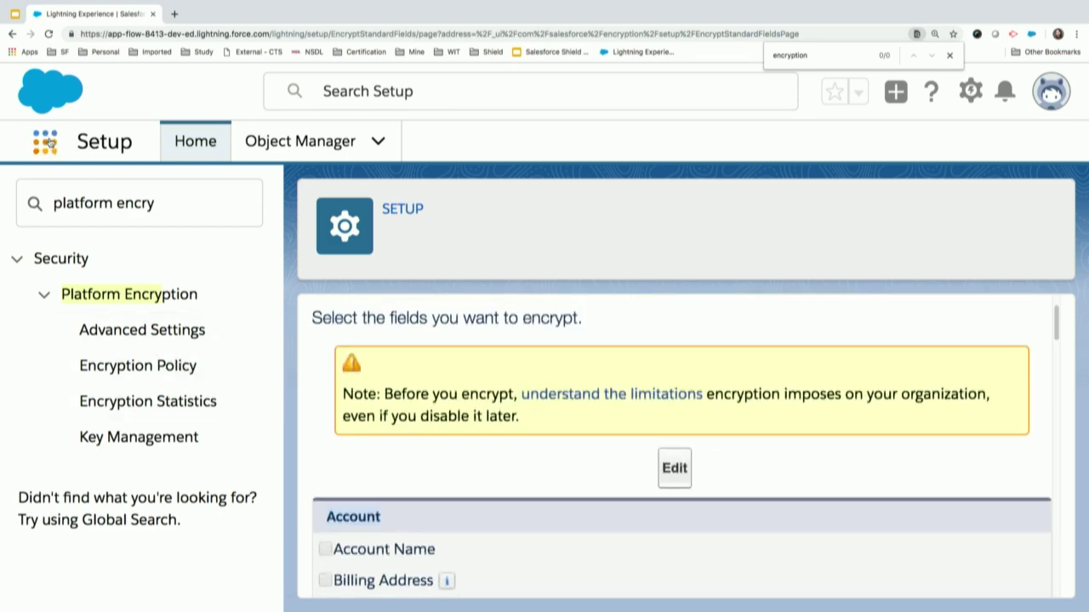
Find Accounts among the available apps and items, open the "Account encrypted with key 1" record, and highlight its phone number
click(50, 143)
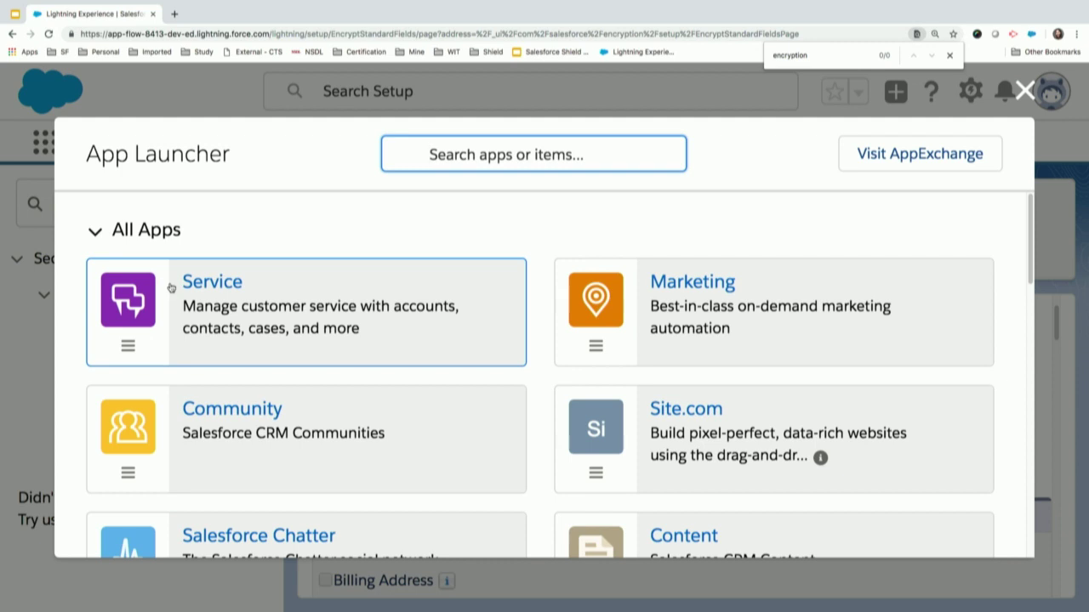
text(acco)
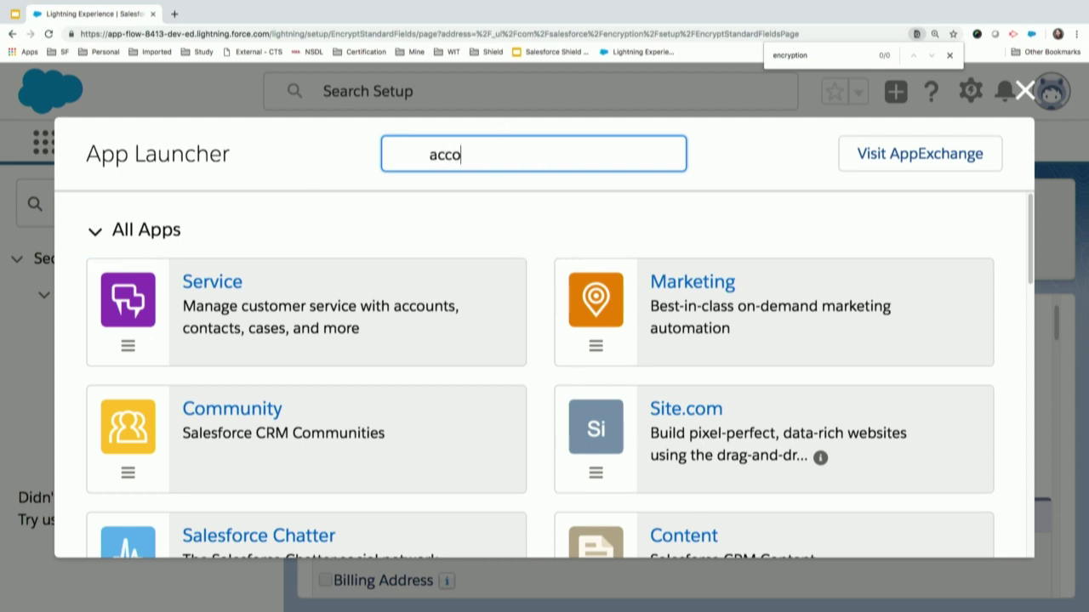
text(unts)
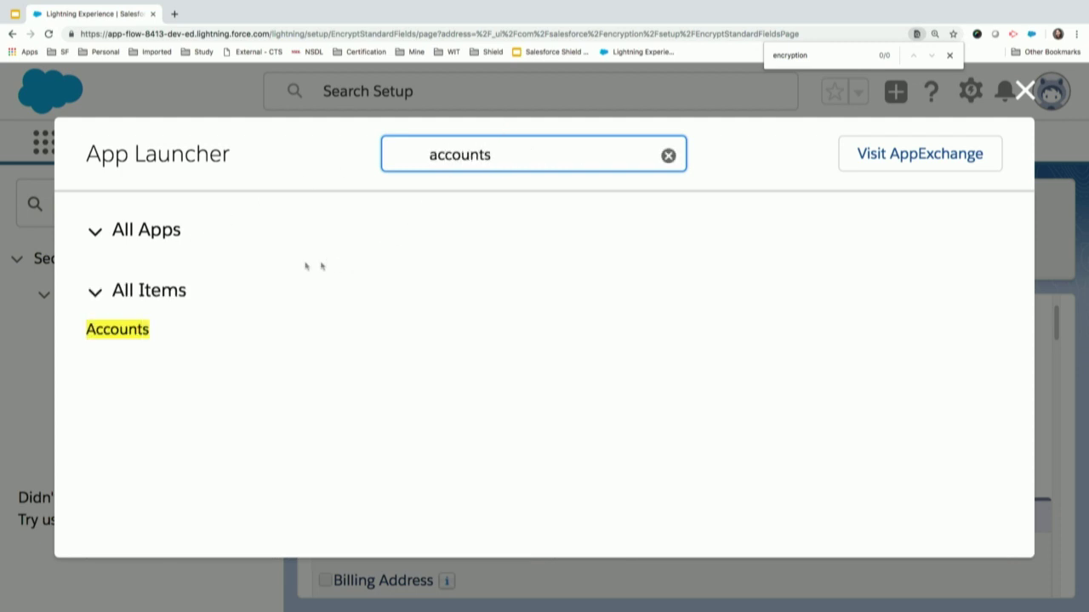
click(118, 330)
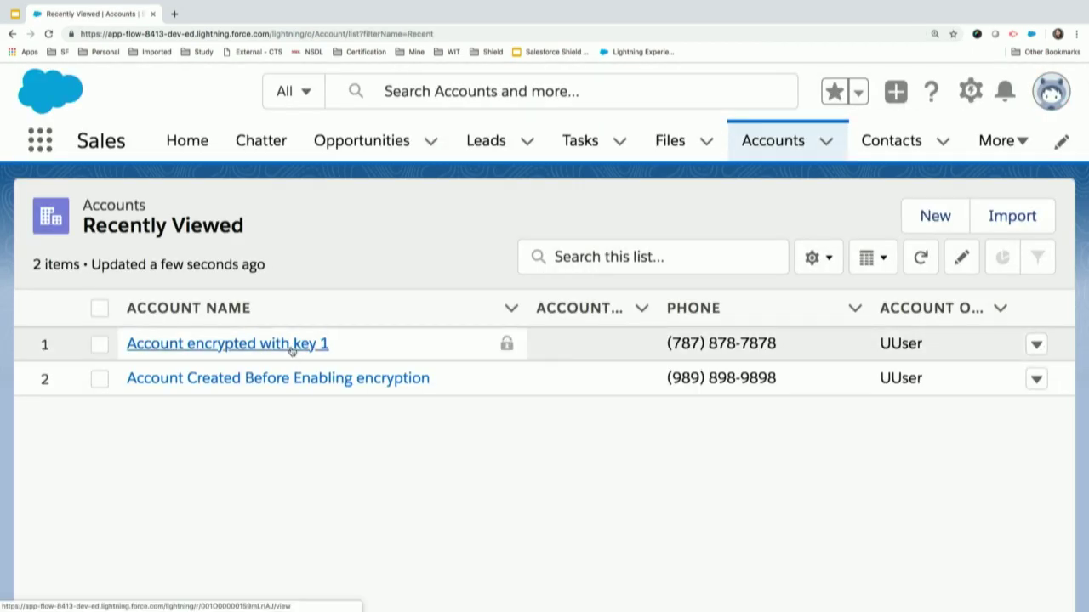
click(246, 350)
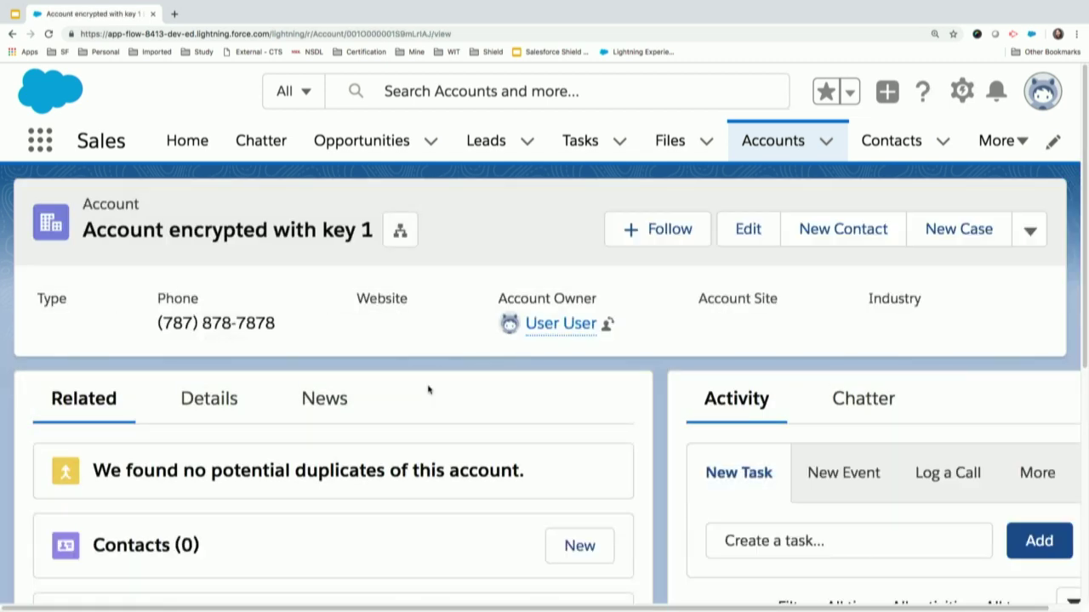
drag(157, 324, 275, 323)
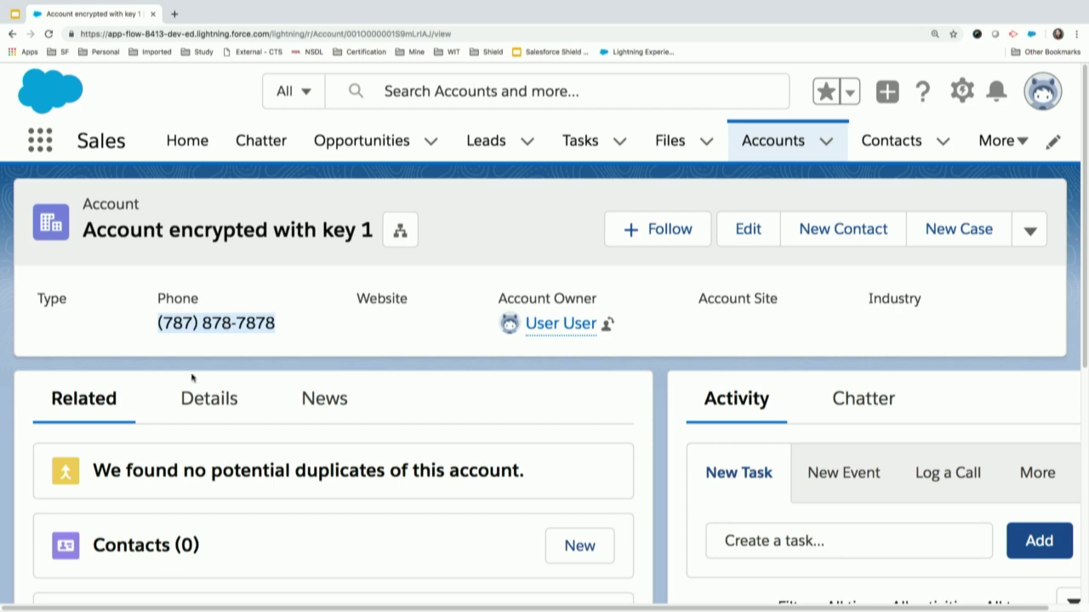
Download the Sample Doc attachment from the account's Notes & Attachments and open the downloaded file
scroll(275, 459, down, 5)
scroll(274, 464, down, 2)
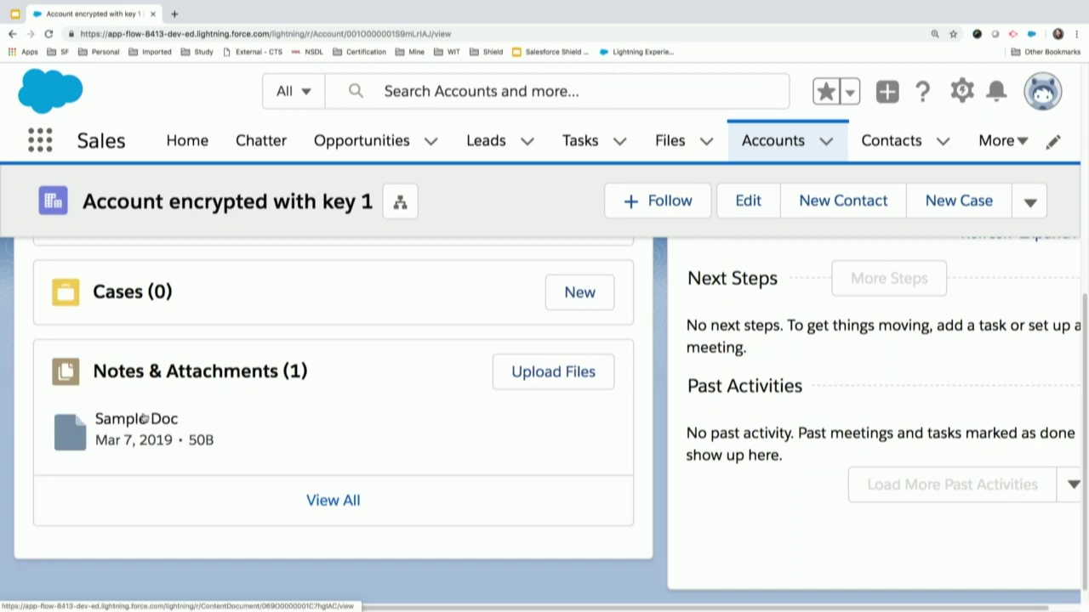
click(140, 420)
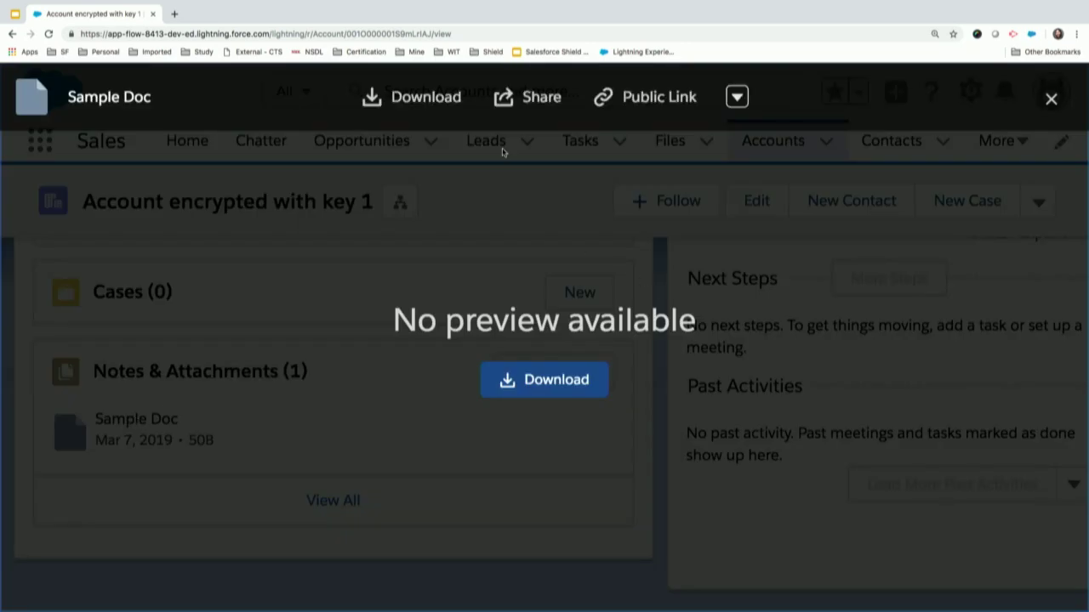
click(531, 381)
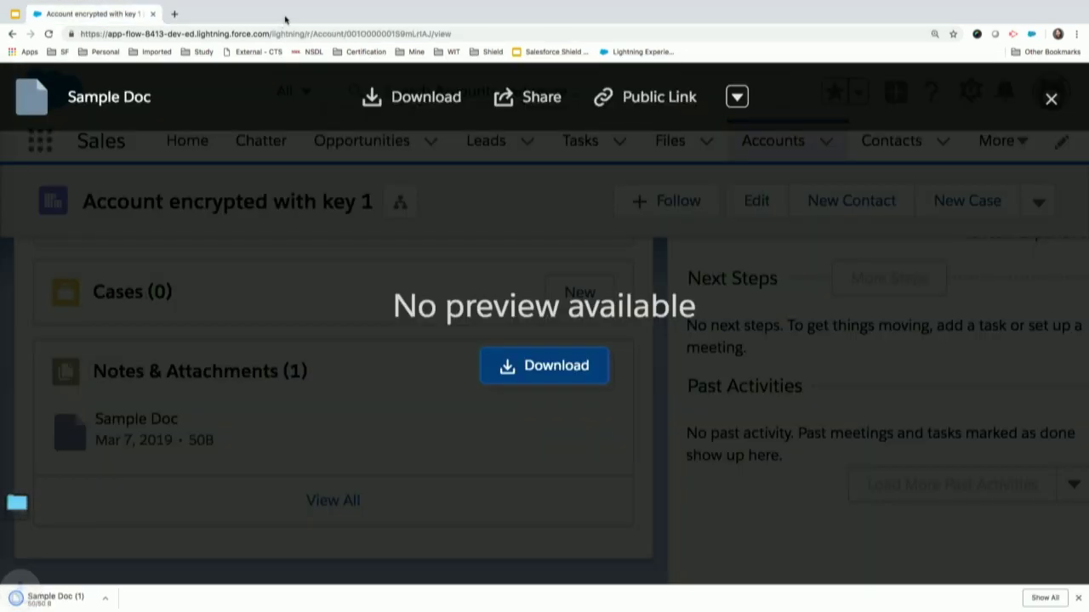
click(38, 599)
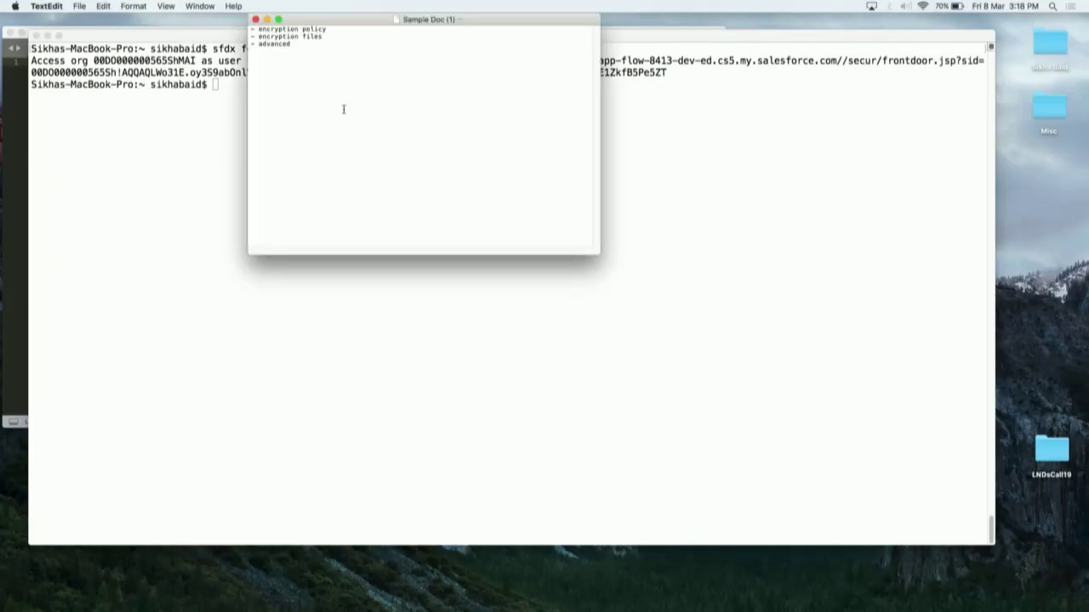
Enlarge the text of the downloaded Sample Doc to read its content, and close the document
key(super+plus)
key(super+plus)
key(super+plus)
key(super+plus)
key(super+plus)
key(super+plus)
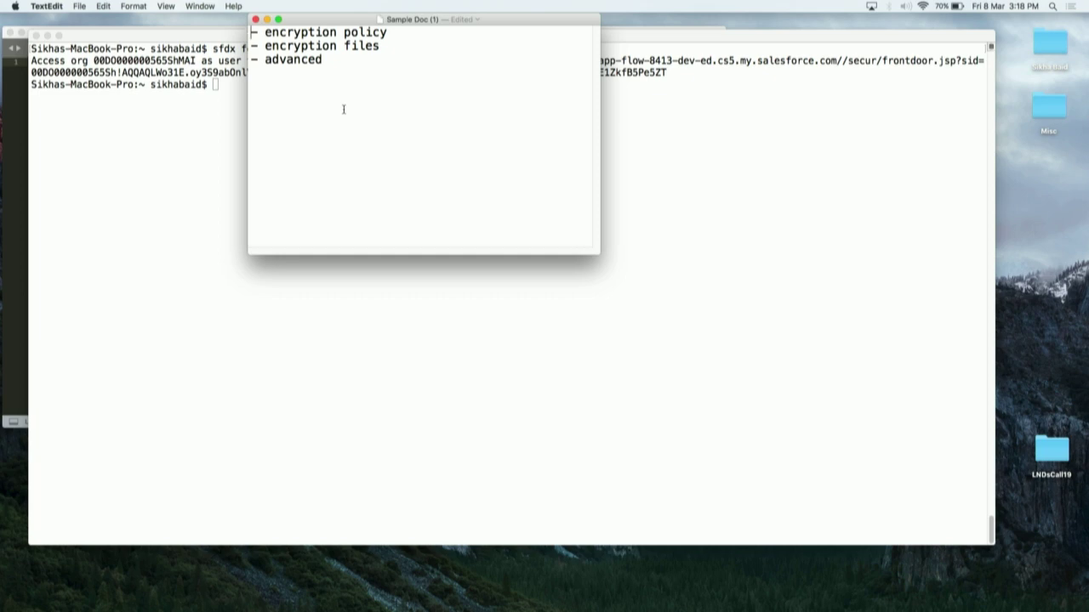
click(255, 21)
Switch back to Salesforce in the browser and copy the public sharing link of Sample Doc
key(ctrl+Right)
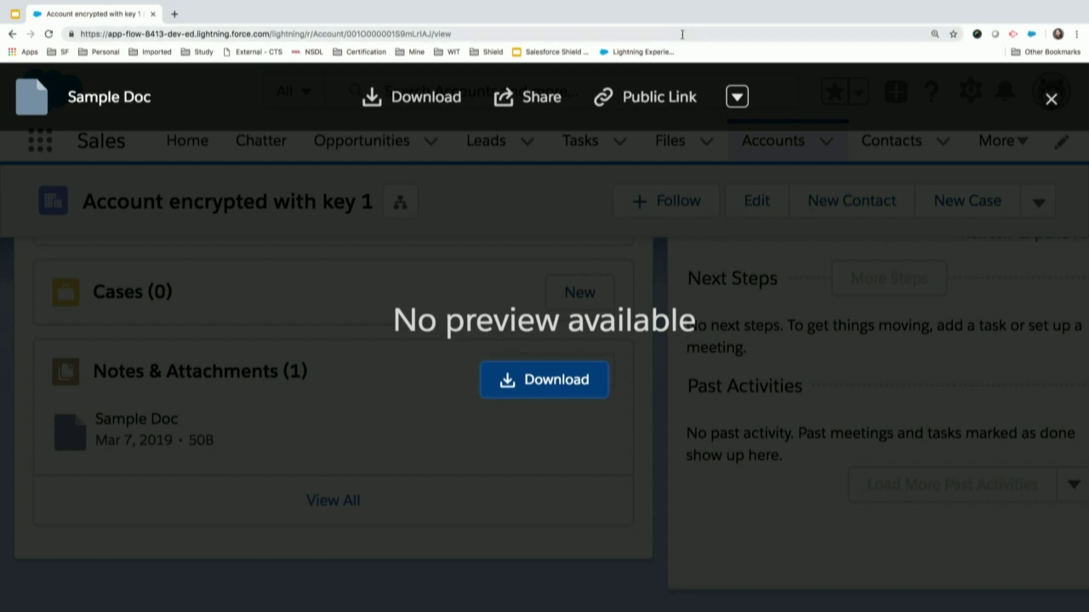
click(653, 108)
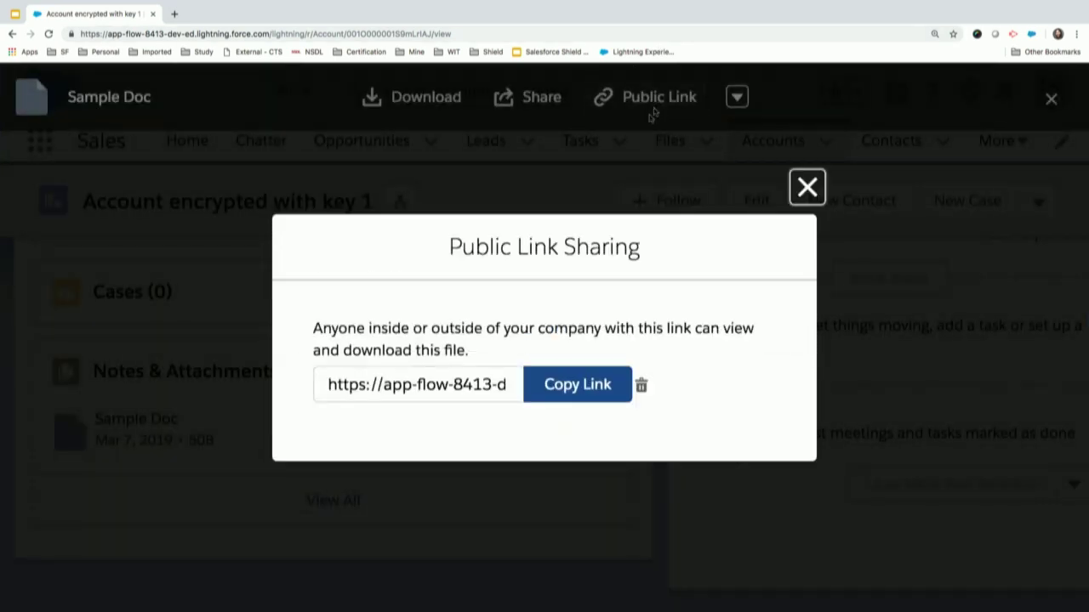
click(567, 393)
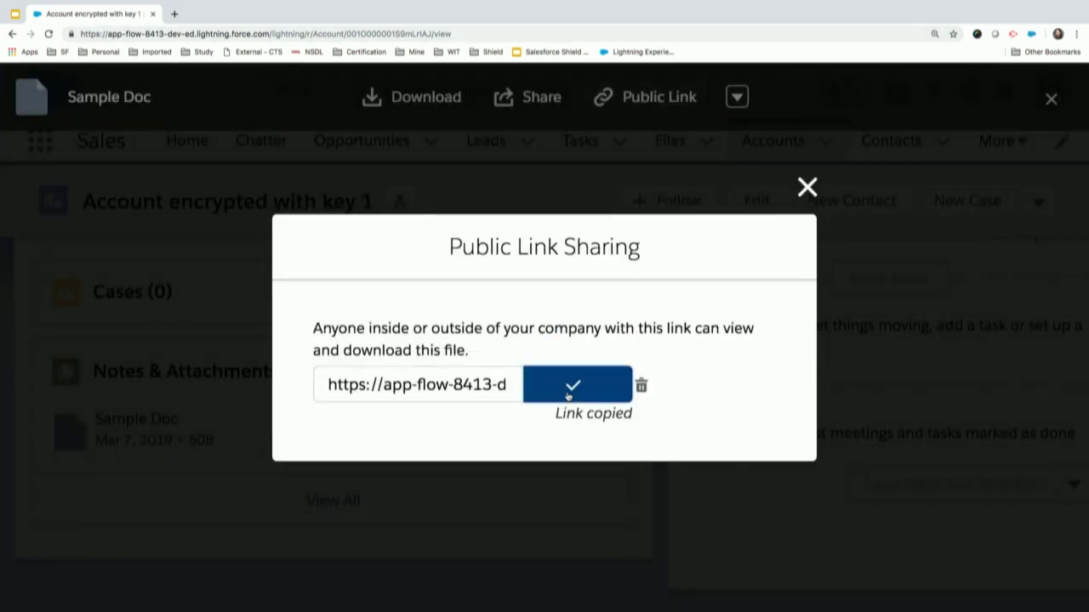
Download Sample Doc through its copied public link in a new incognito window, and close that window and the file preview
key(super+shift+n)
key(super+v)
key(Return)
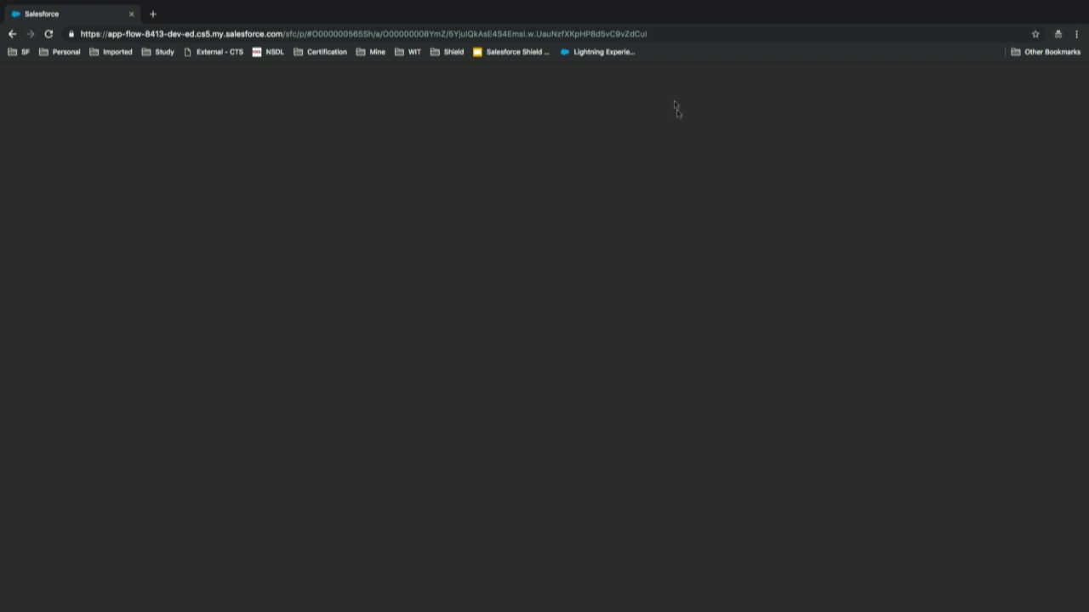
click(675, 34)
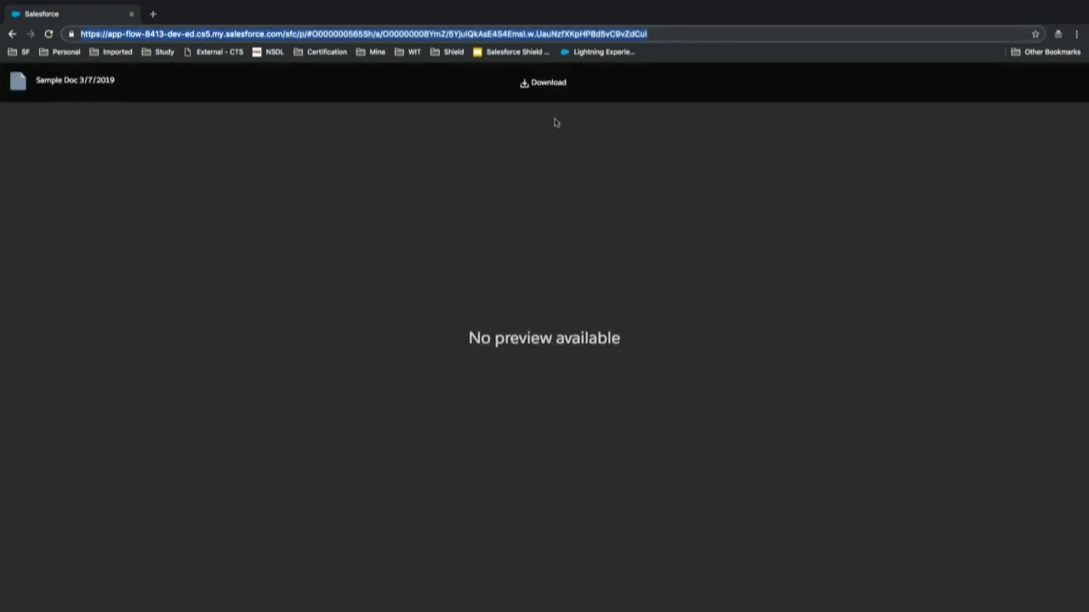
click(551, 81)
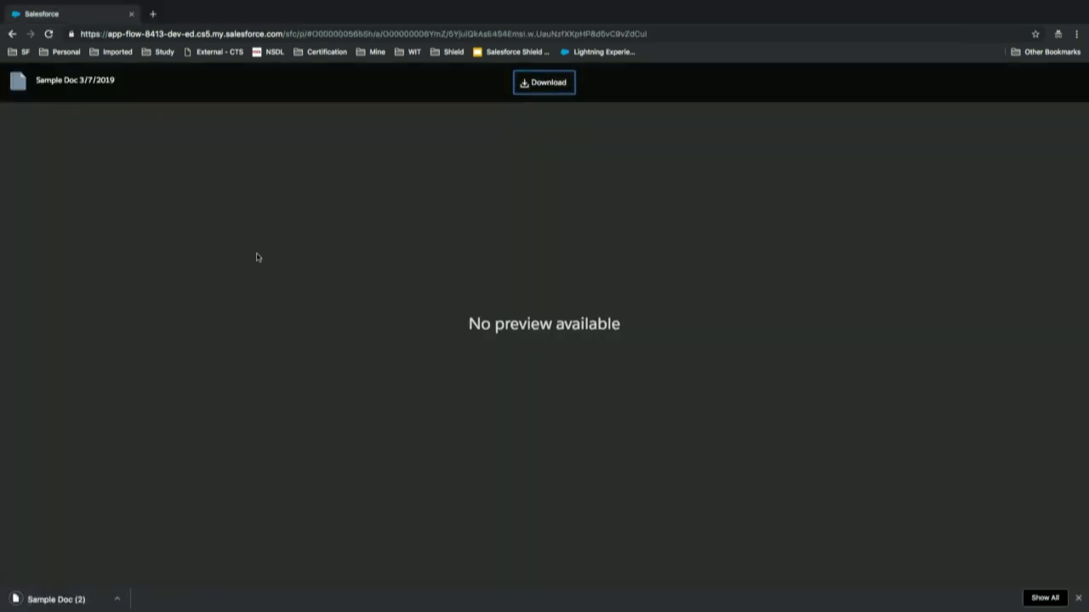
mouse_move(67, 4)
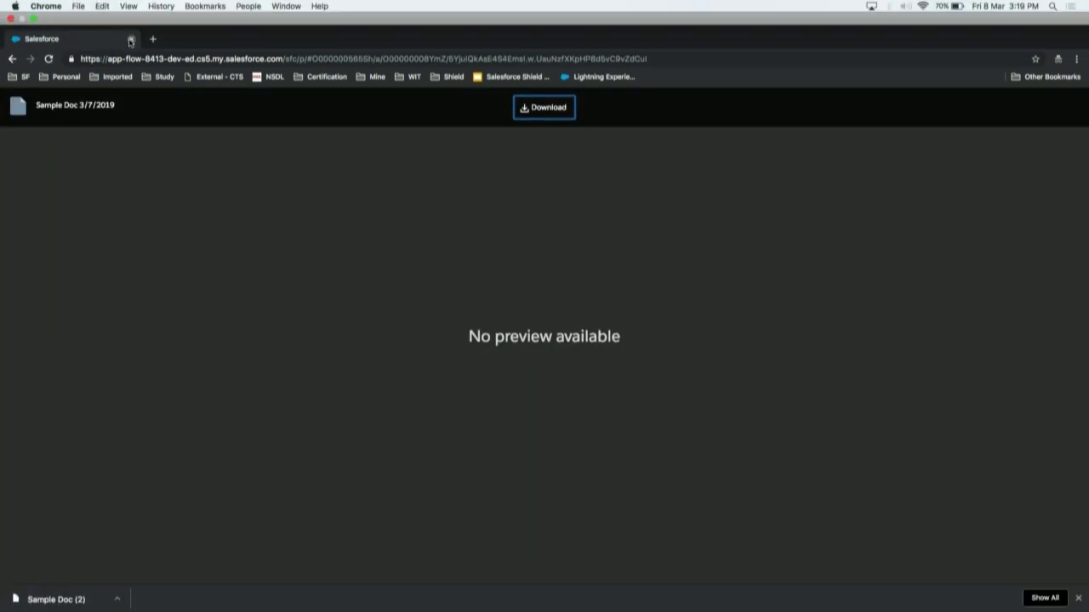
click(130, 40)
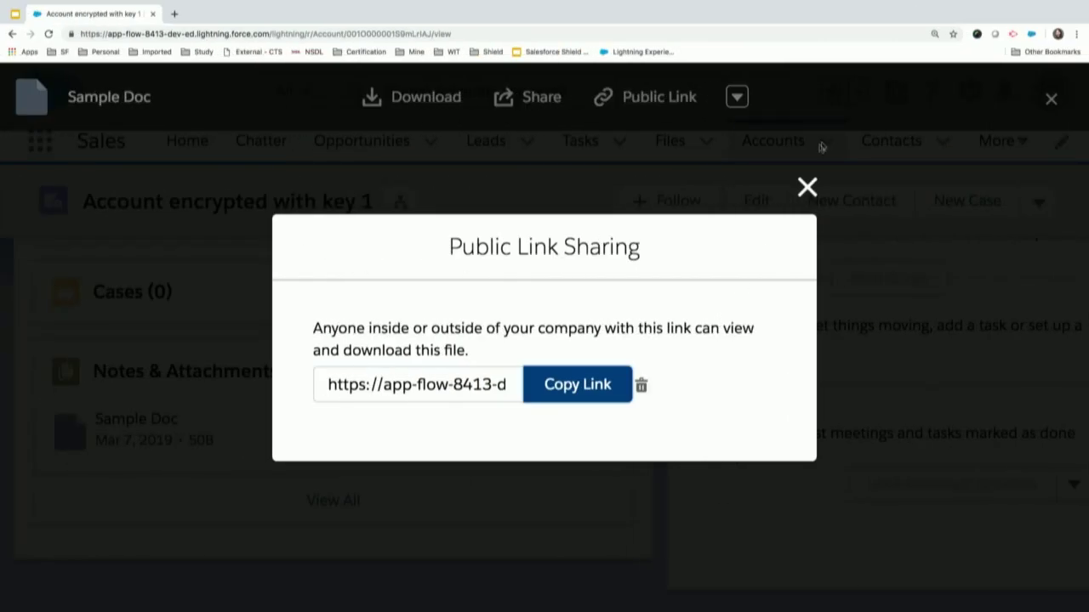
click(806, 188)
click(1052, 100)
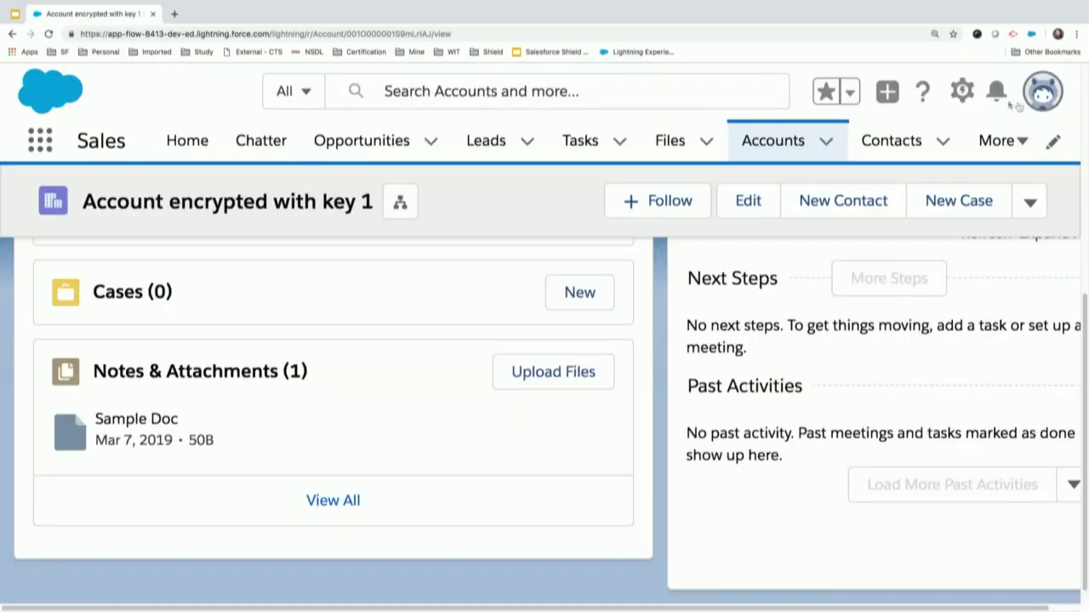
Open Salesforce Setup, search its pages for "encryptio", and open Key Management under Platform Encryption
click(962, 91)
click(897, 153)
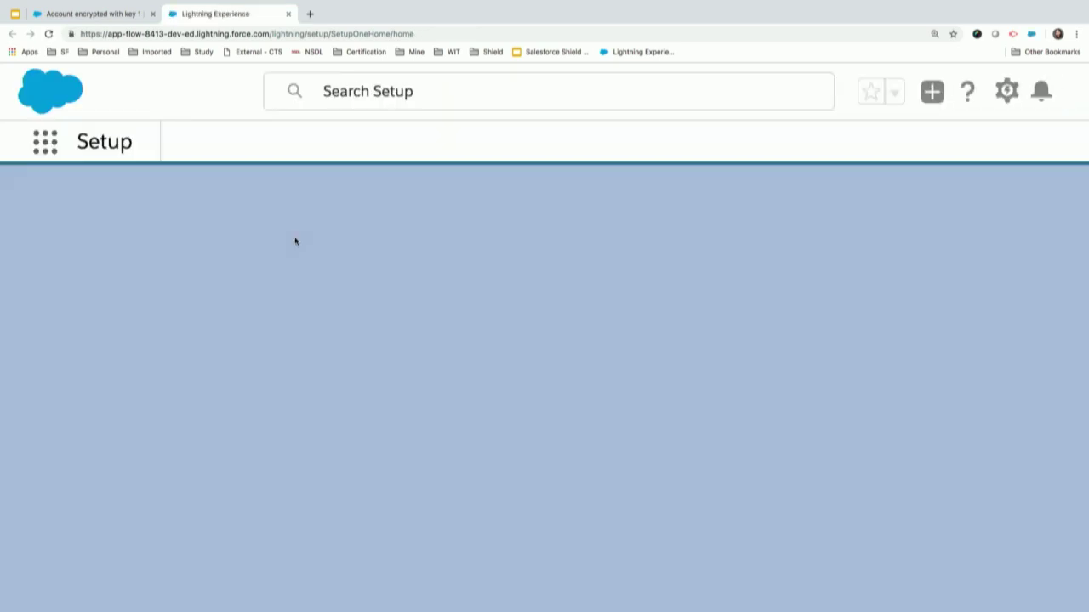
click(132, 220)
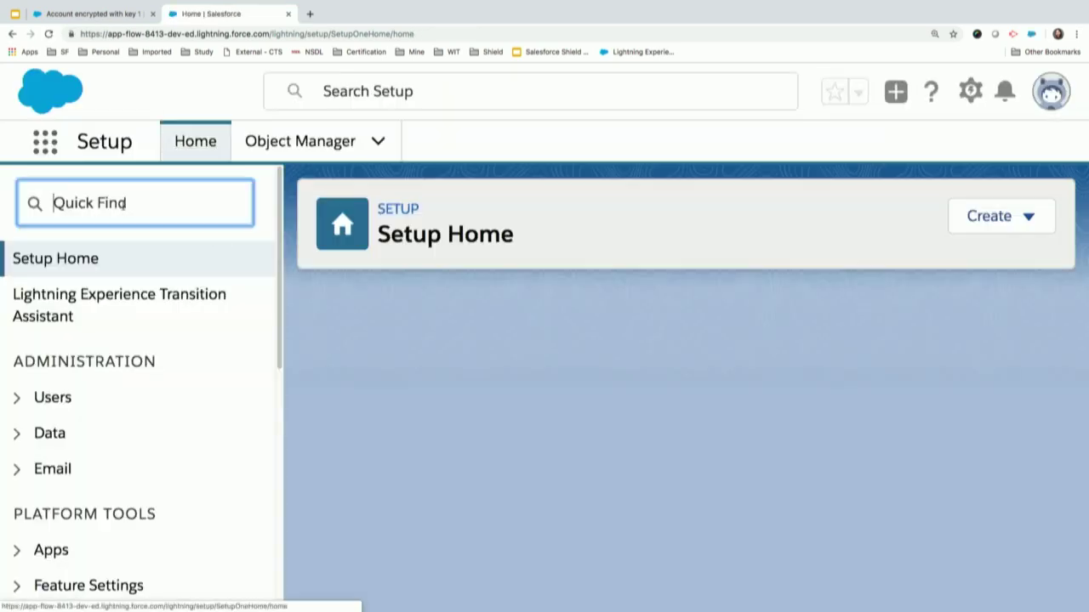
text(e)
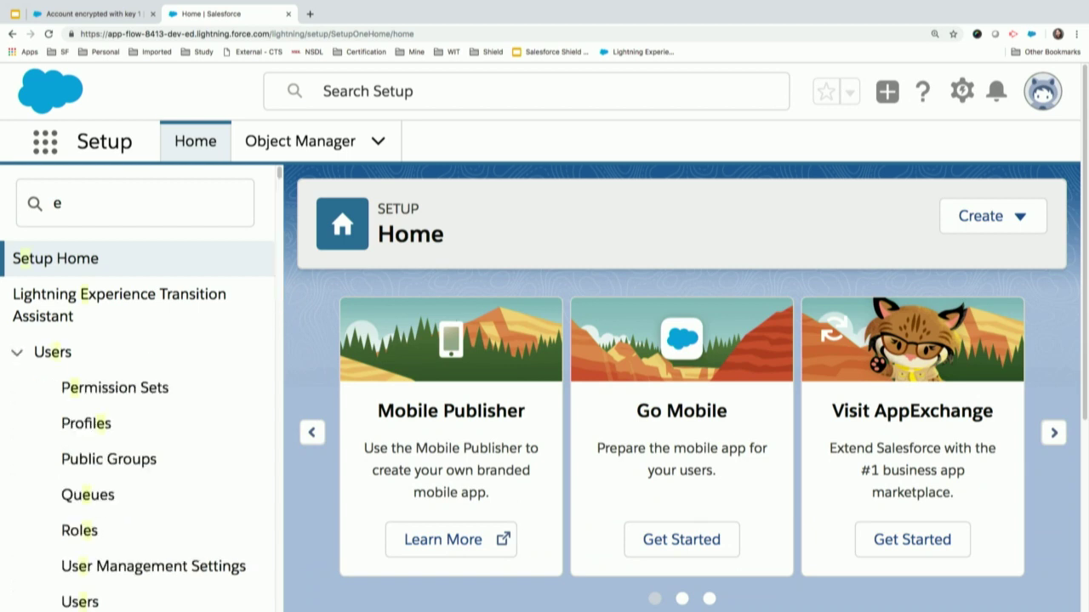
click(103, 205)
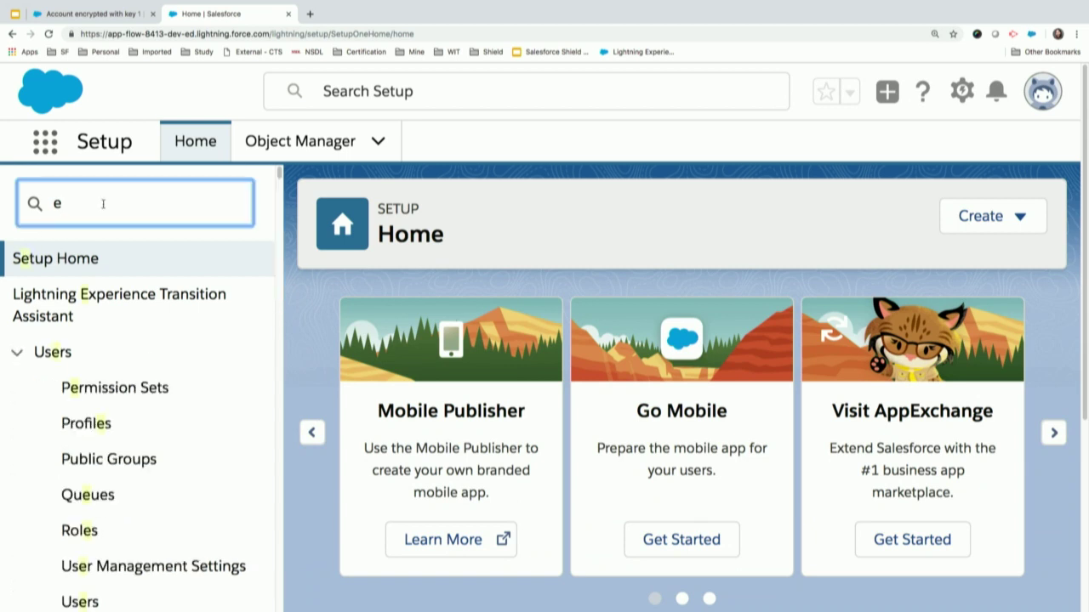
text(ncryptio)
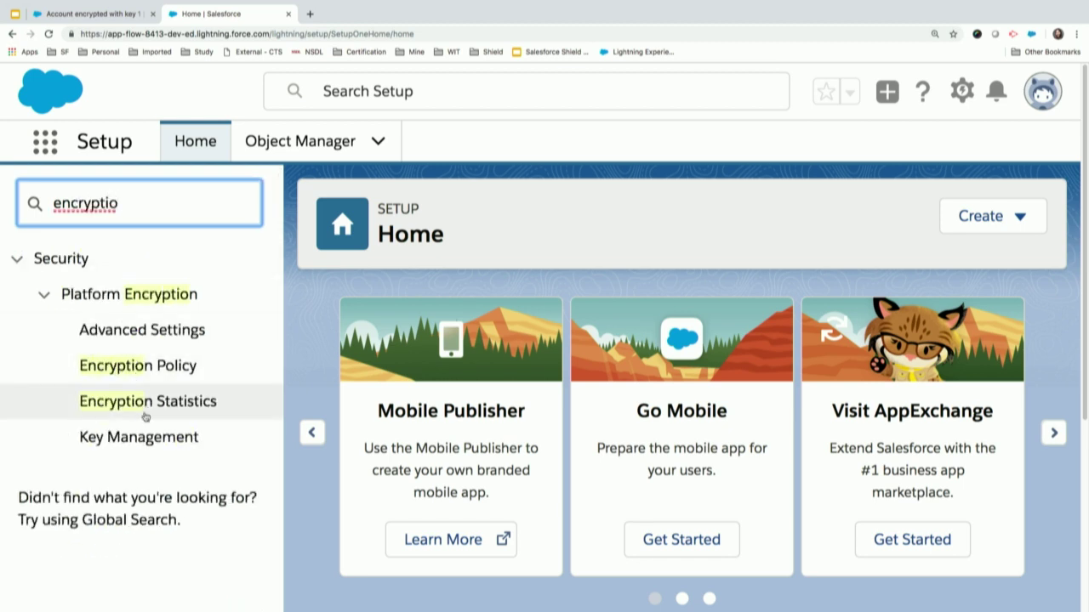
click(149, 438)
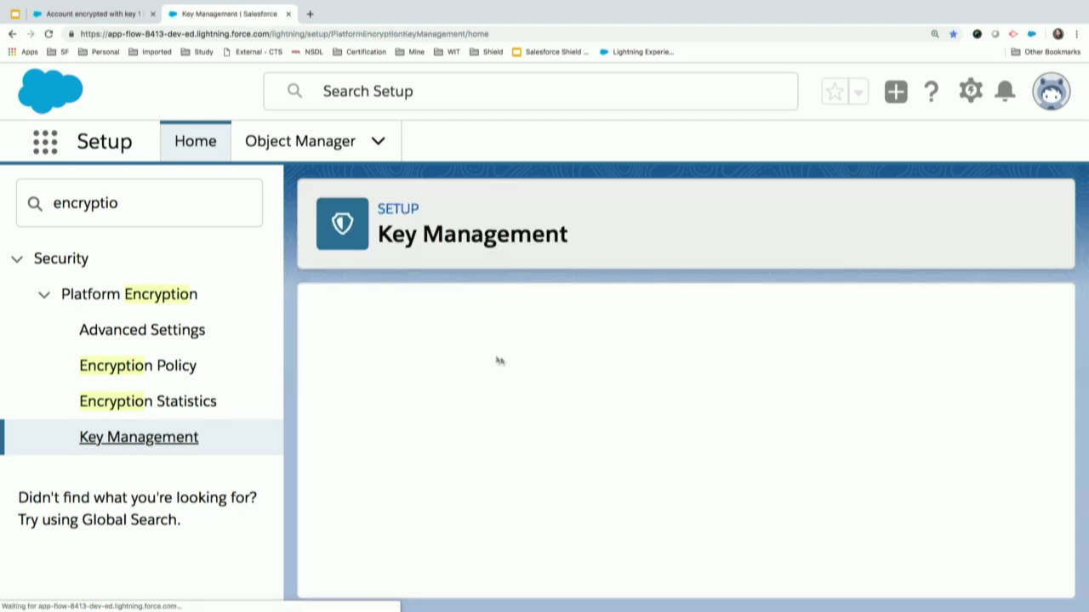
Export the version 1 Data in Salesforce tenant secret to a text file, and close the exported file after viewing it
scroll(346, 503, down, 1)
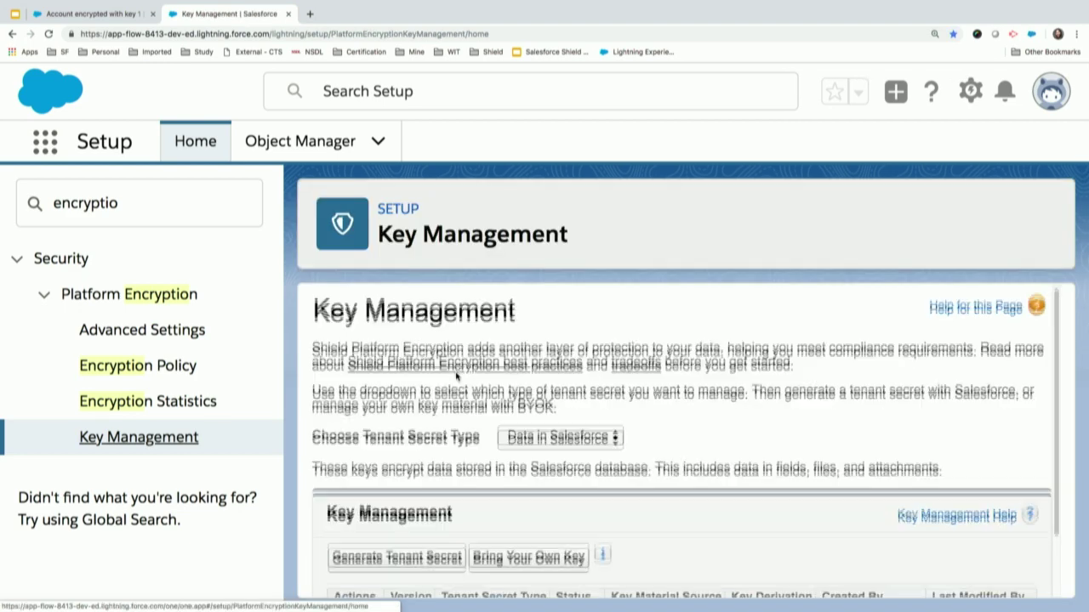
click(355, 557)
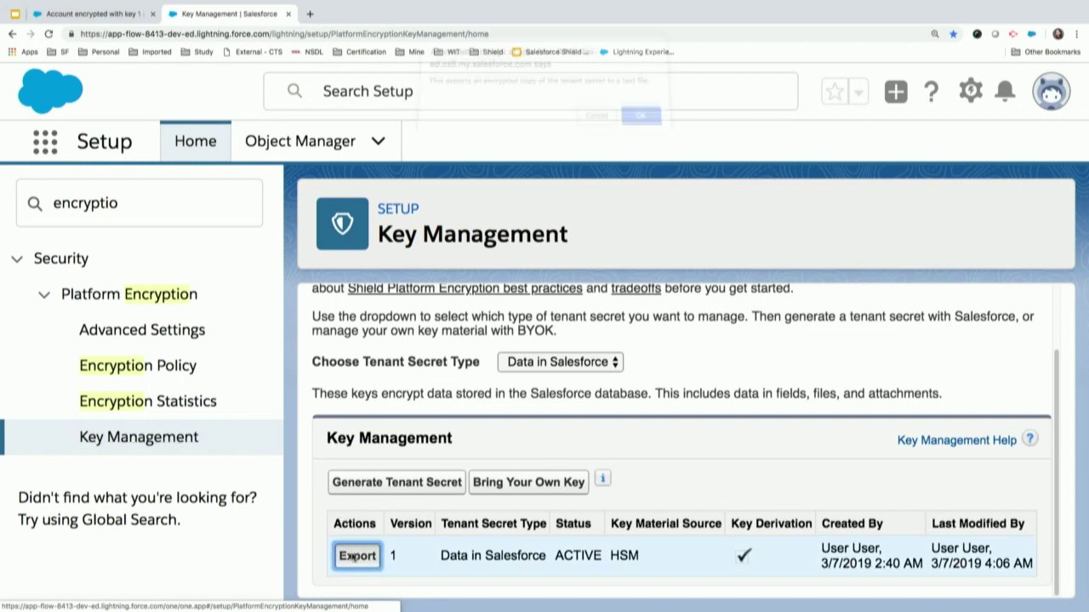
click(642, 123)
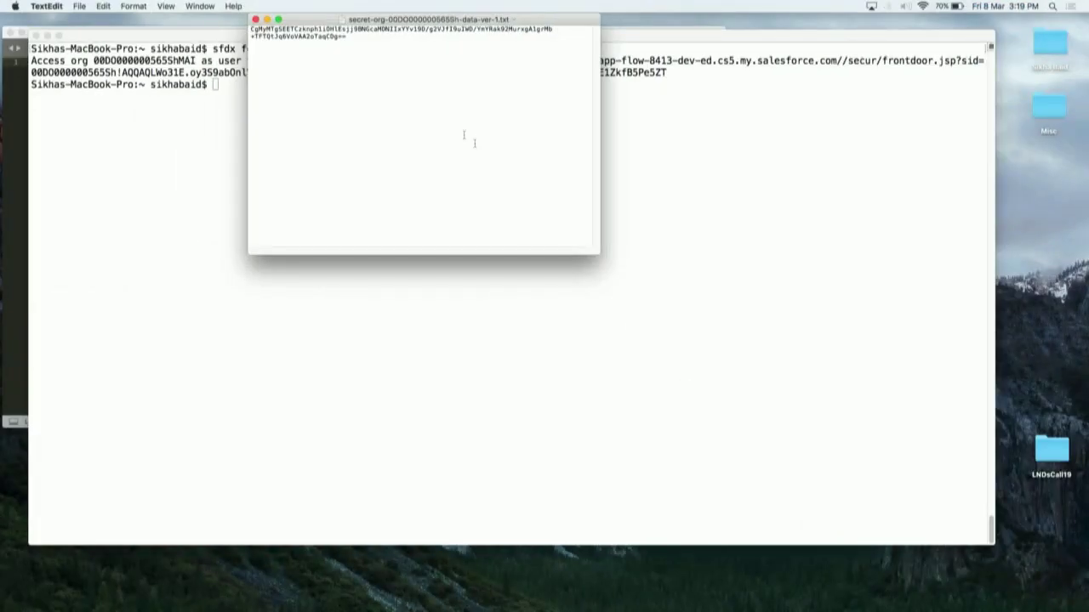
click(257, 20)
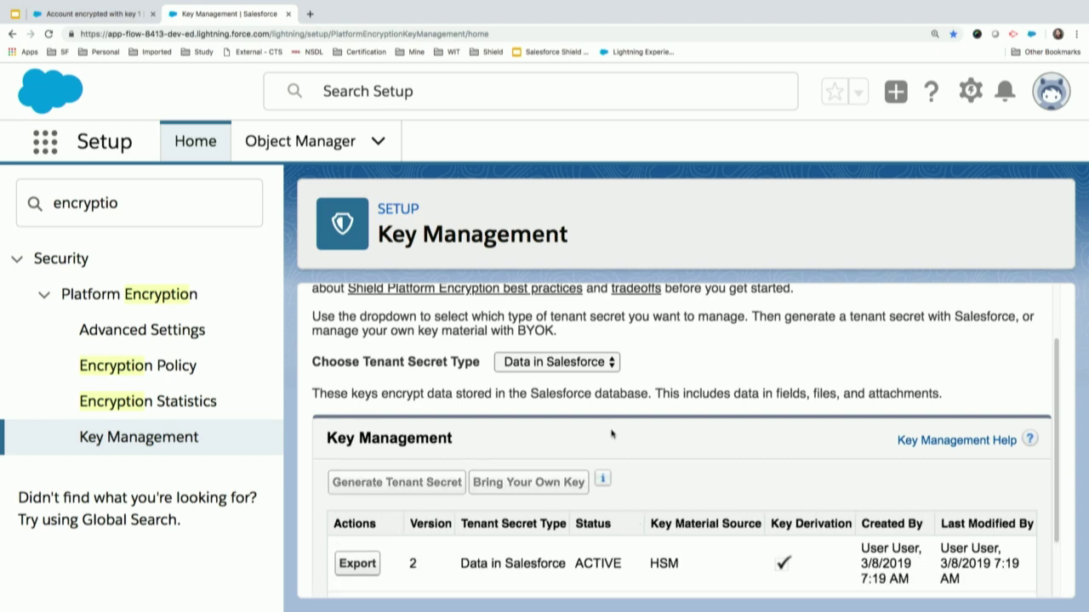
Destroy the archived version 1 tenant secret, confirming with "I want to destroy this key material." and acknowledging the loss of data access
scroll(647, 419, down, 2)
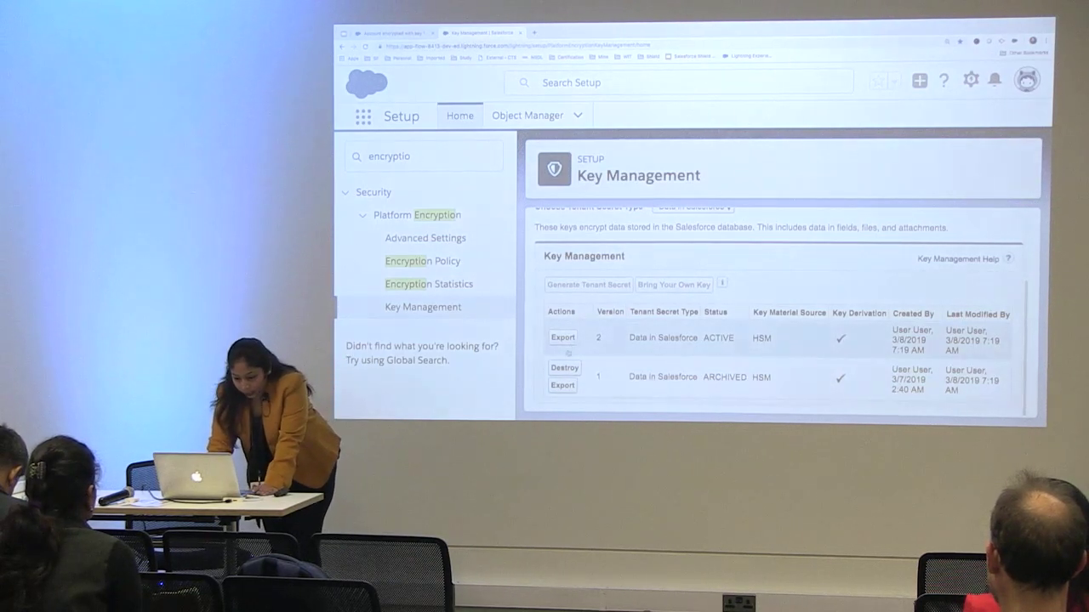
click(564, 368)
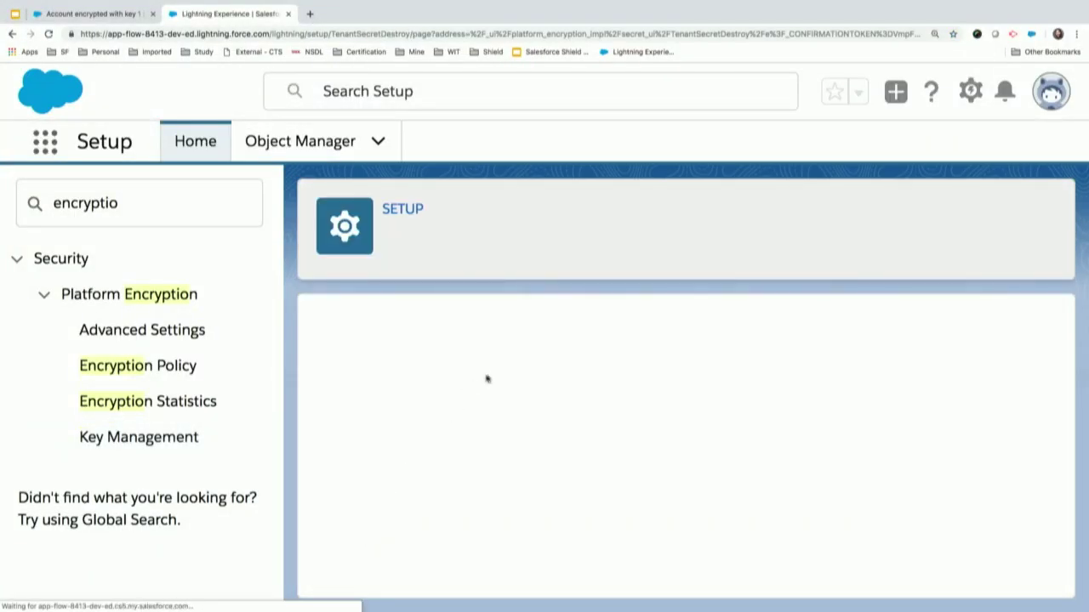
scroll(444, 451, down, 3)
click(445, 453)
click(426, 479)
click(402, 490)
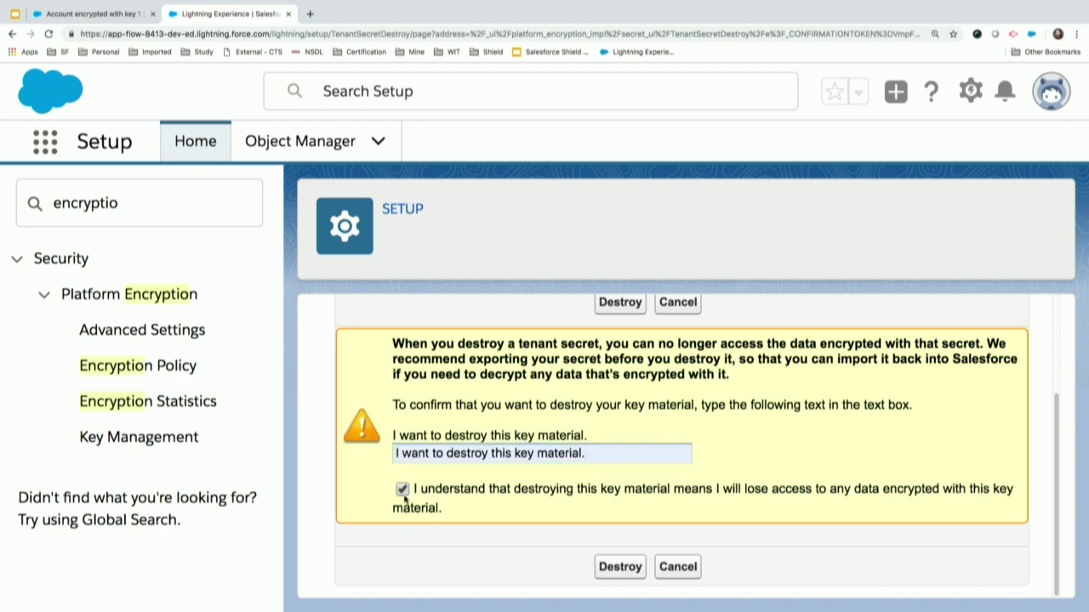
click(620, 568)
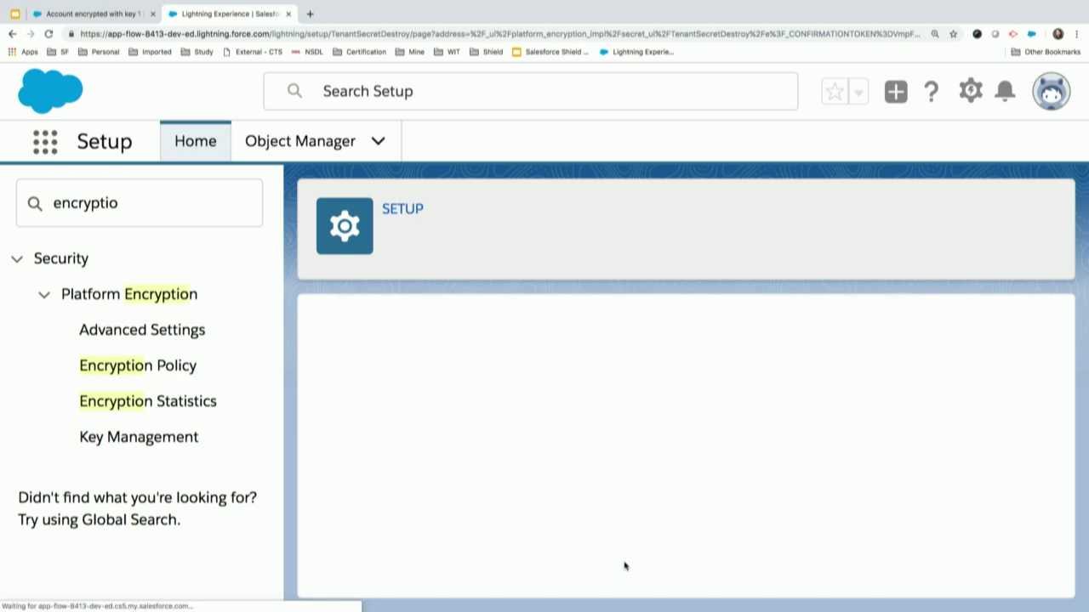
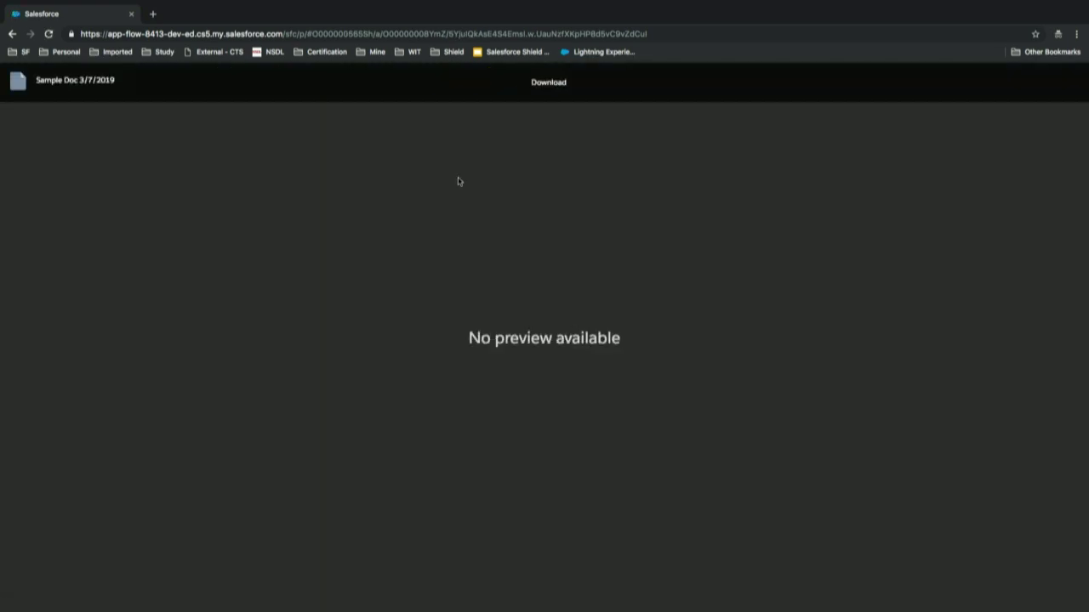
Try to download Sample Doc again from its public link page in the incognito window, and close that page
click(545, 83)
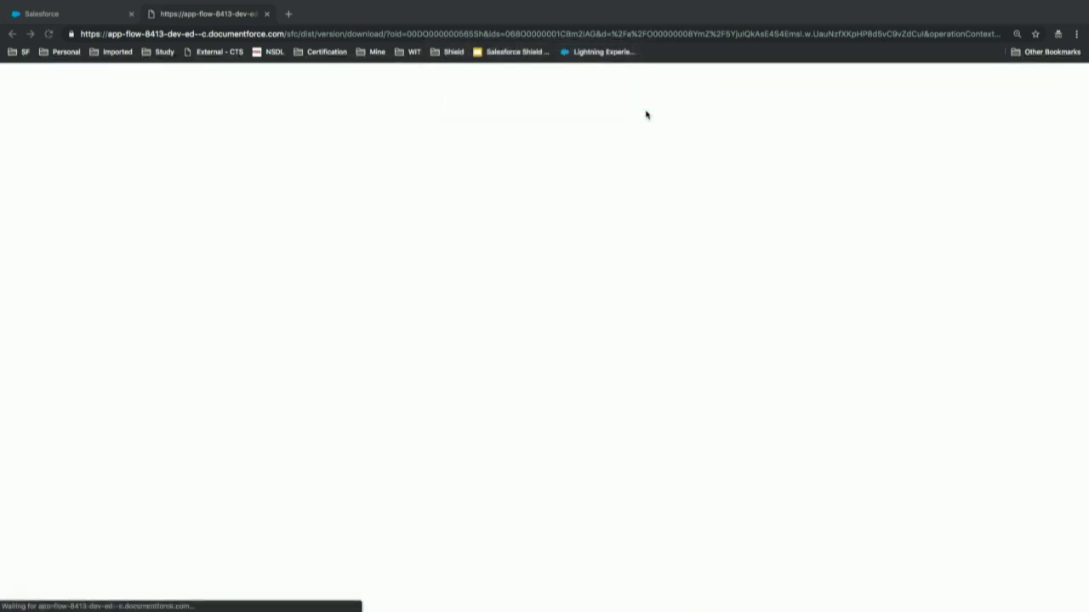
click(644, 110)
mouse_move(132, 8)
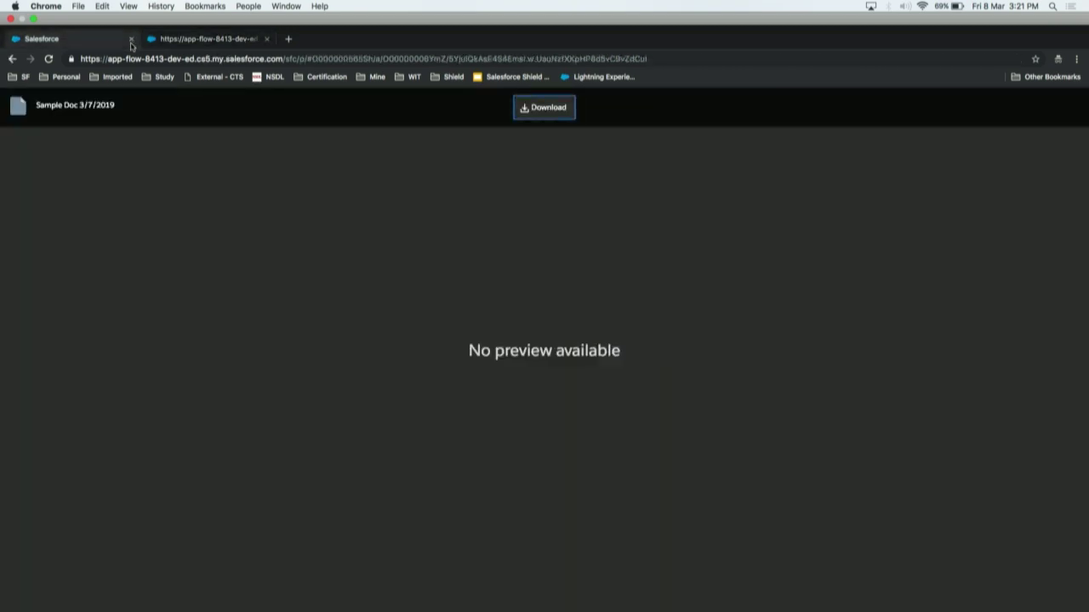
click(131, 40)
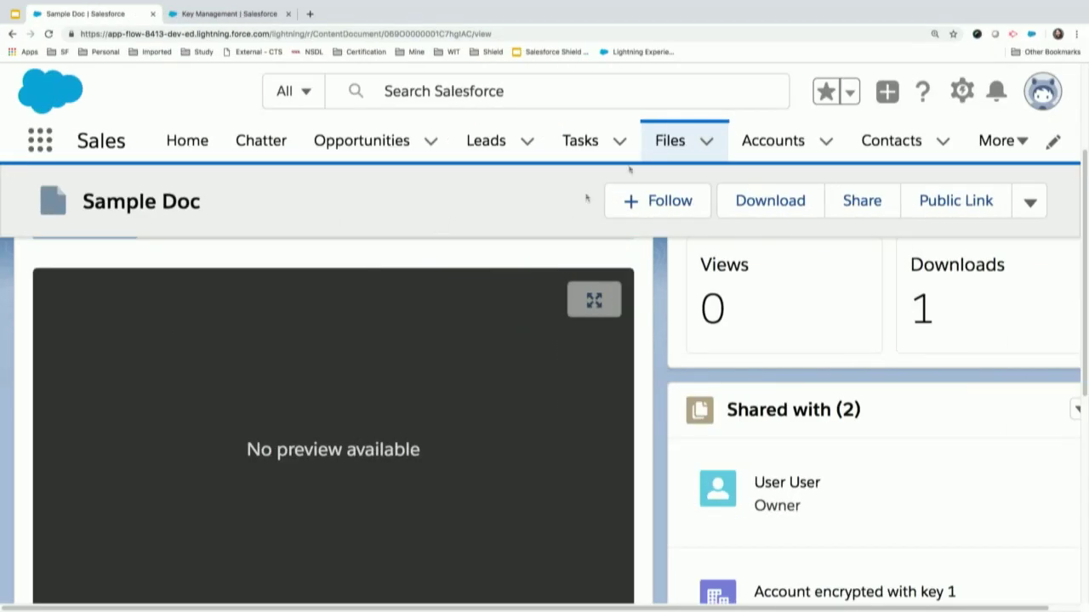
Import the exported secret text file from Downloads to restore the destroyed version 1 tenant secret in Key Management
mouse_move(203, 19)
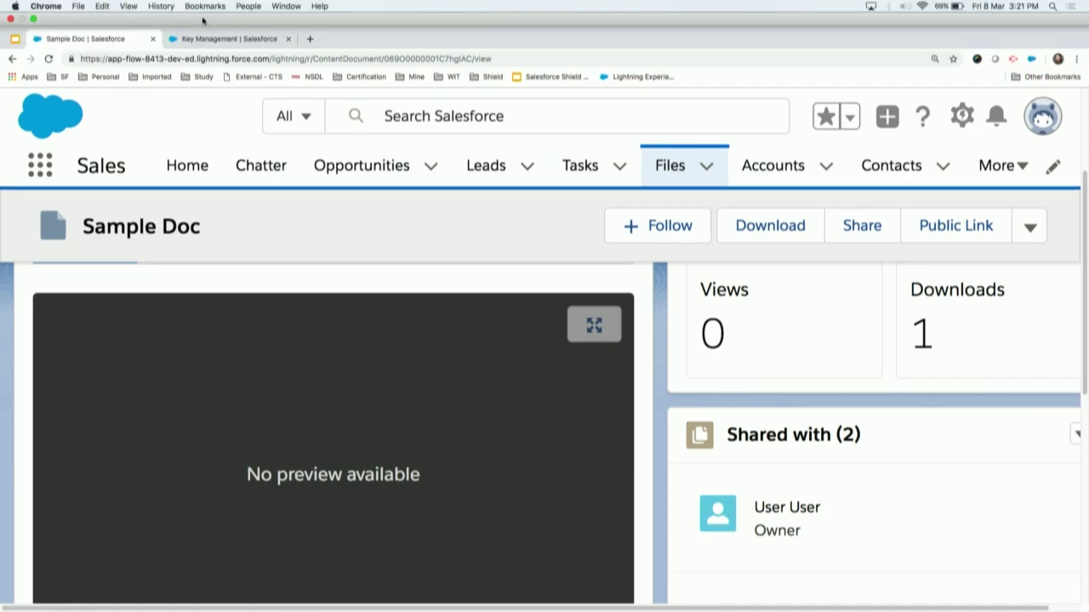
click(229, 39)
scroll(412, 350, down, 2)
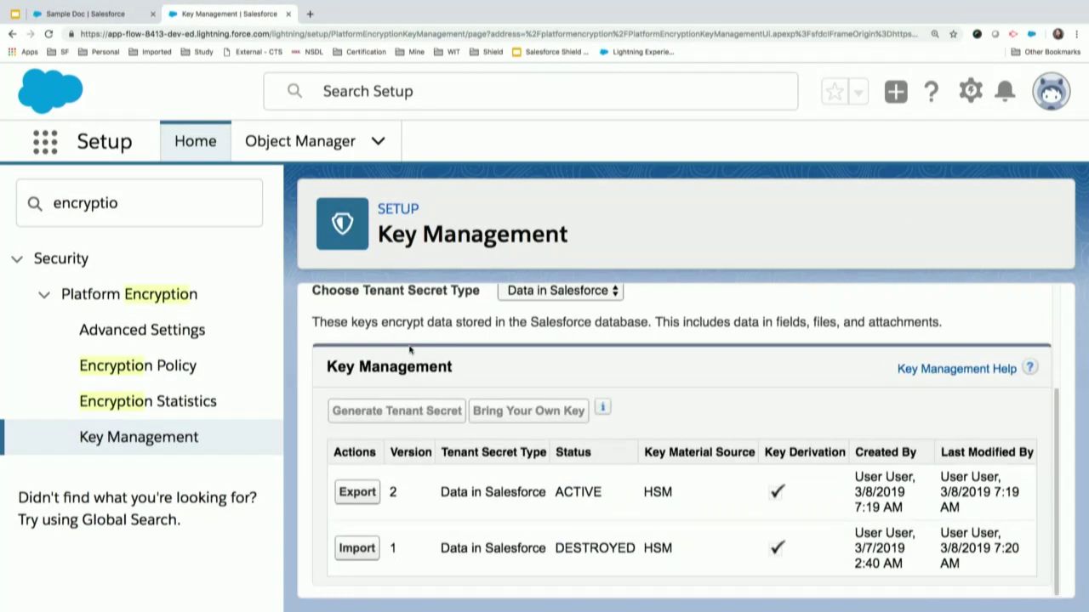
click(358, 549)
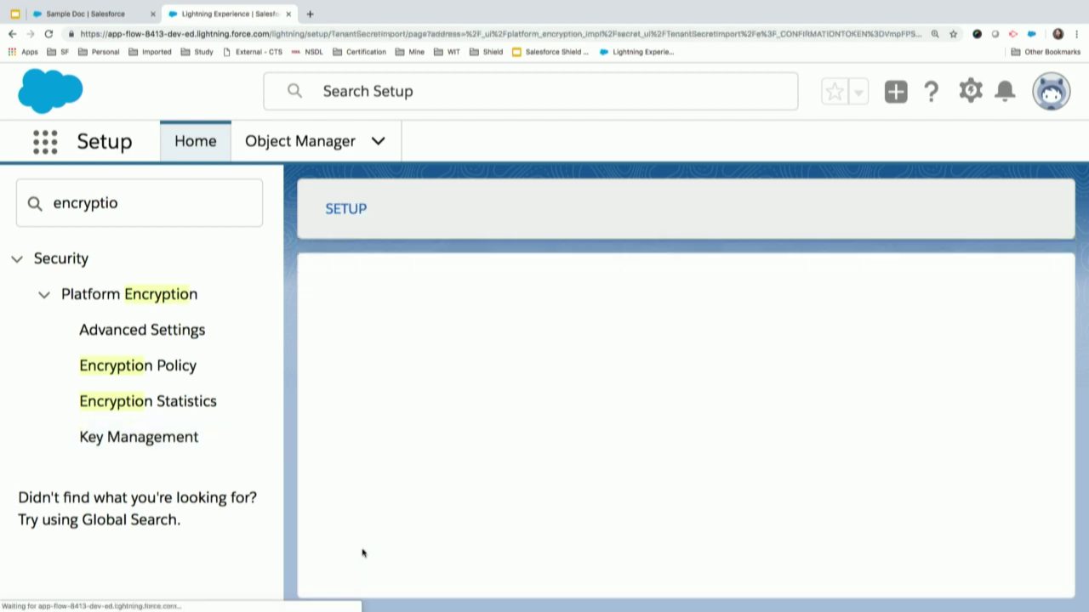
click(504, 500)
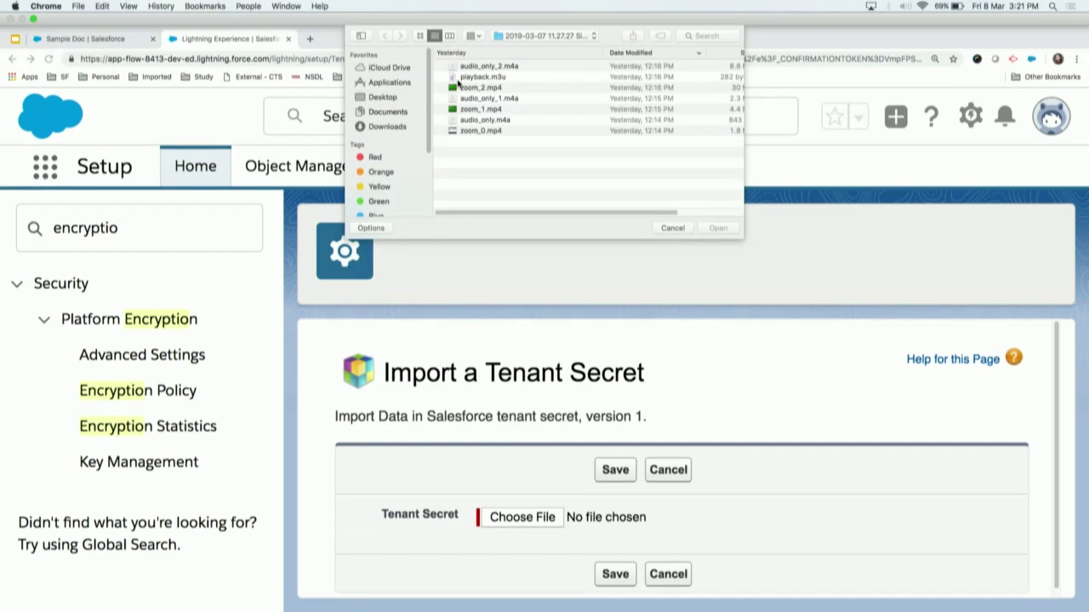
click(382, 101)
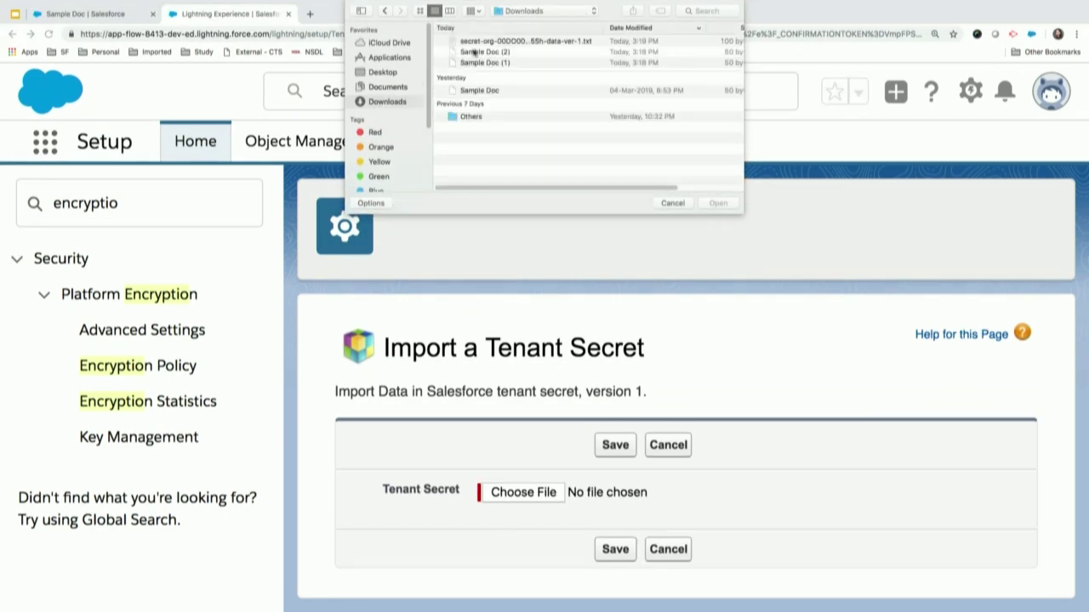
double_click(476, 41)
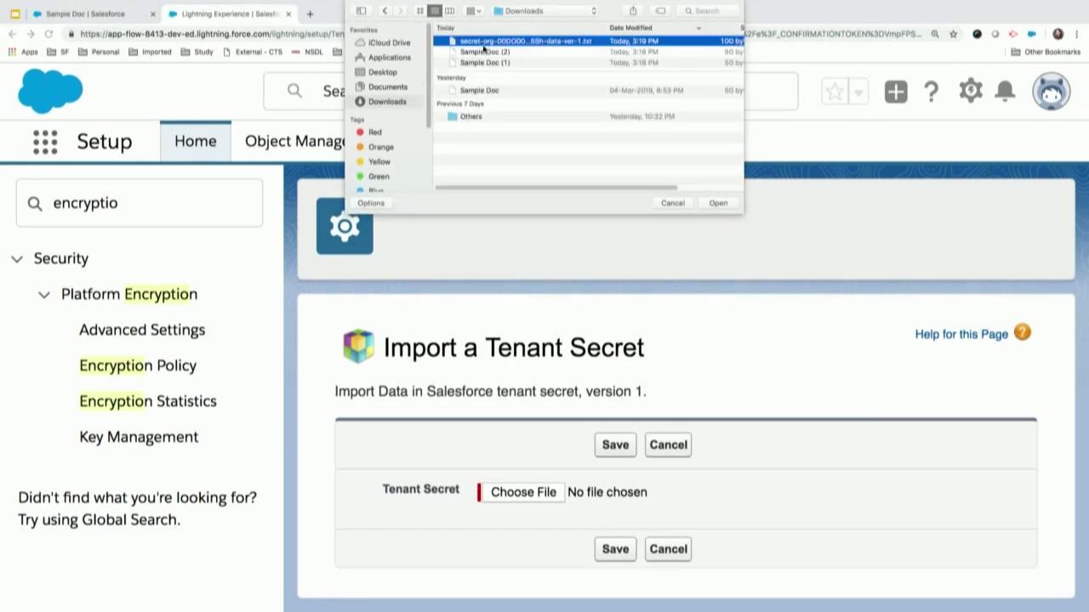
click(608, 449)
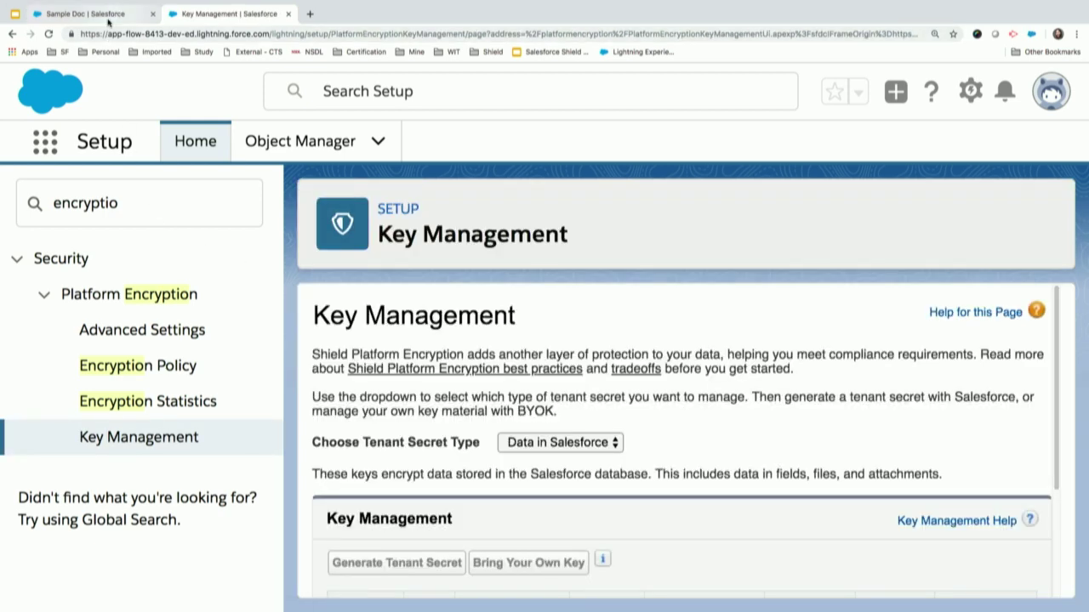
Reopen the "Account encrypted with key 1" record from Accounts to check its data, and return to Key Management
click(93, 14)
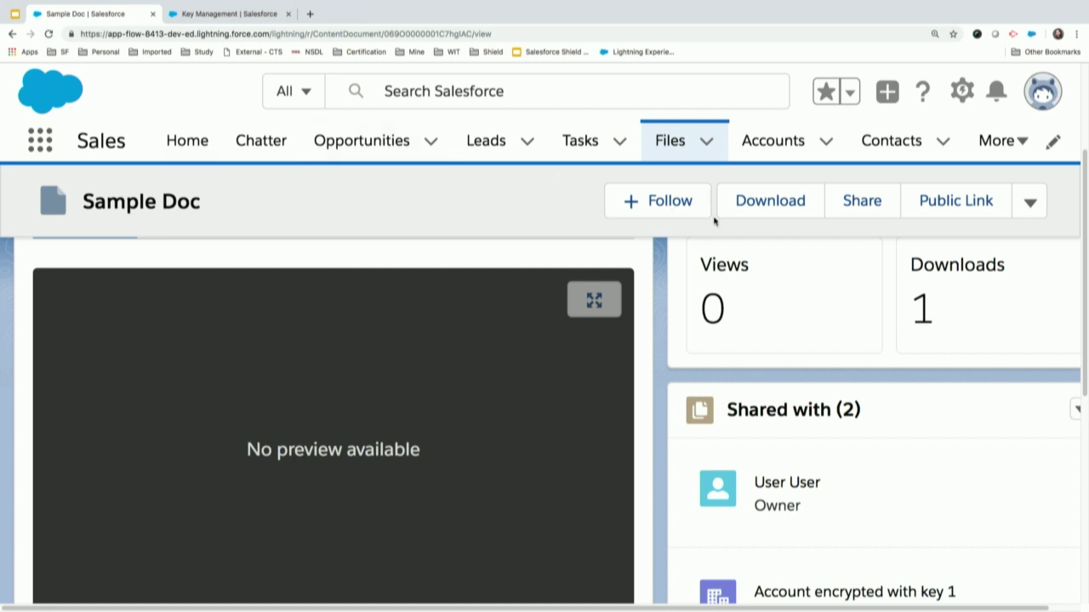
click(785, 147)
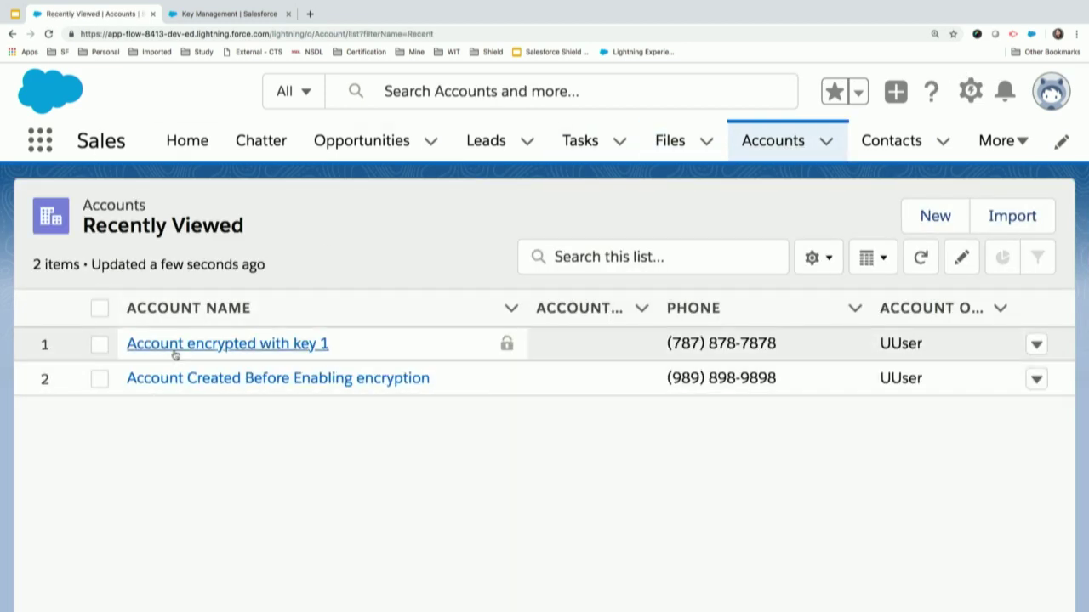
click(174, 344)
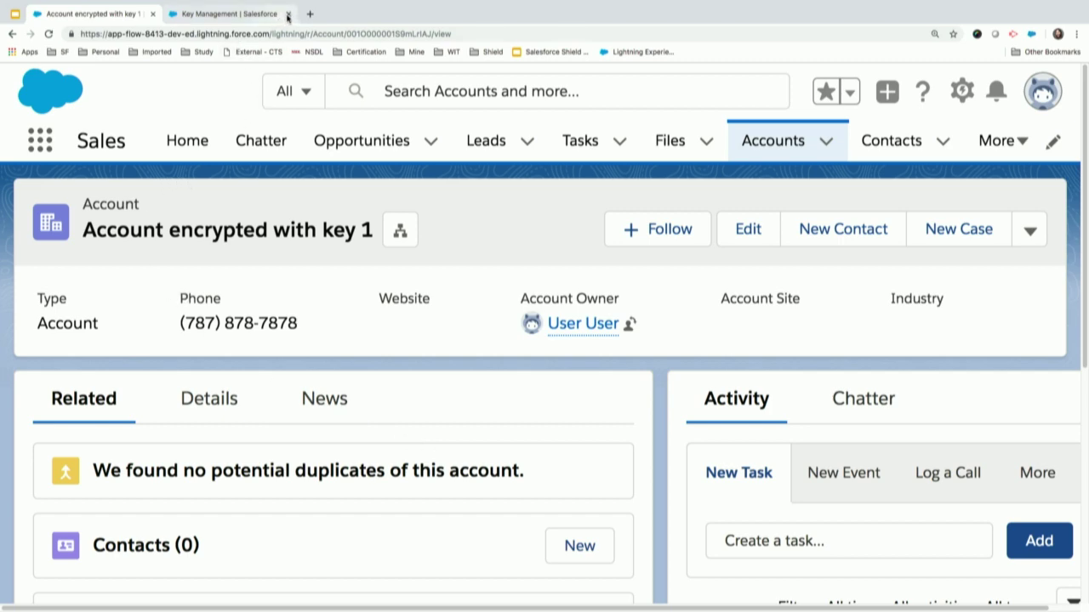
click(254, 24)
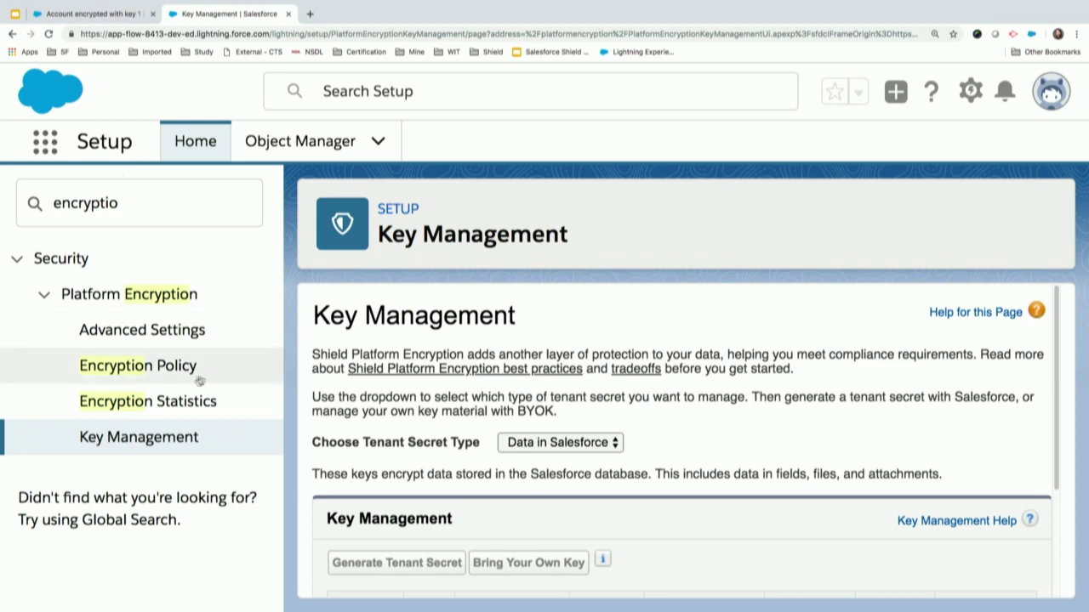
Open Encryption Statistics and examine the Account object's data encryption, active key use, and encrypted and unencrypted record figures
click(170, 406)
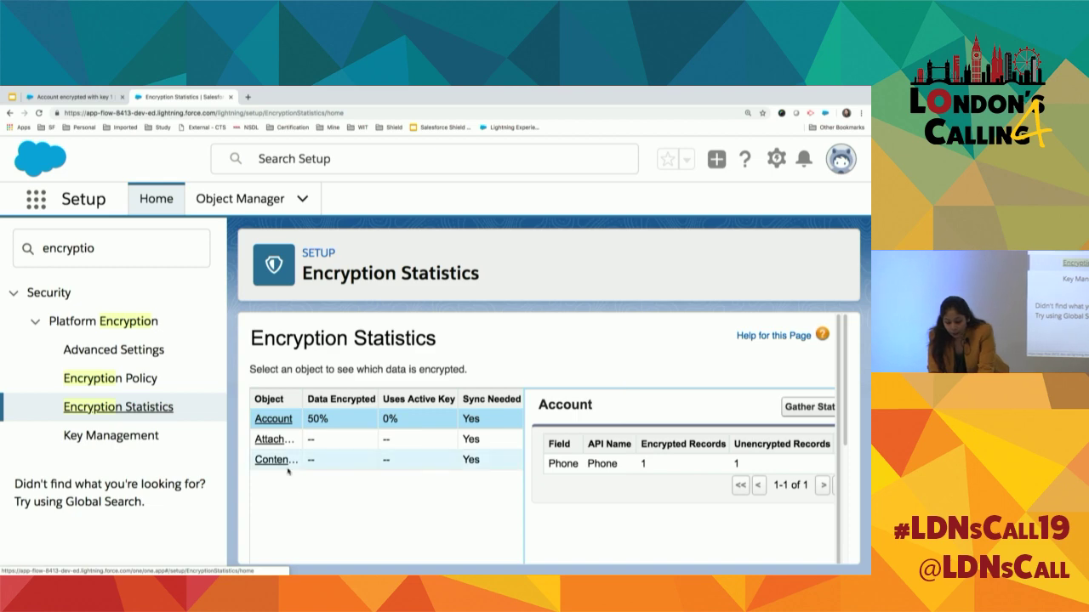
scroll(289, 459, right, 3)
scroll(365, 439, left, 2)
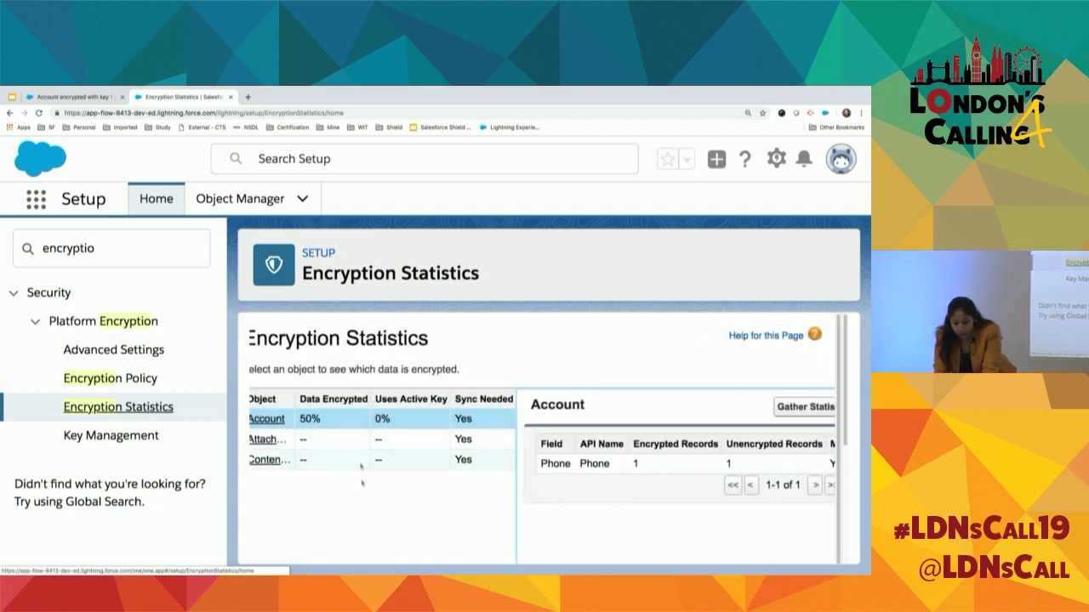
scroll(360, 467, left, 1)
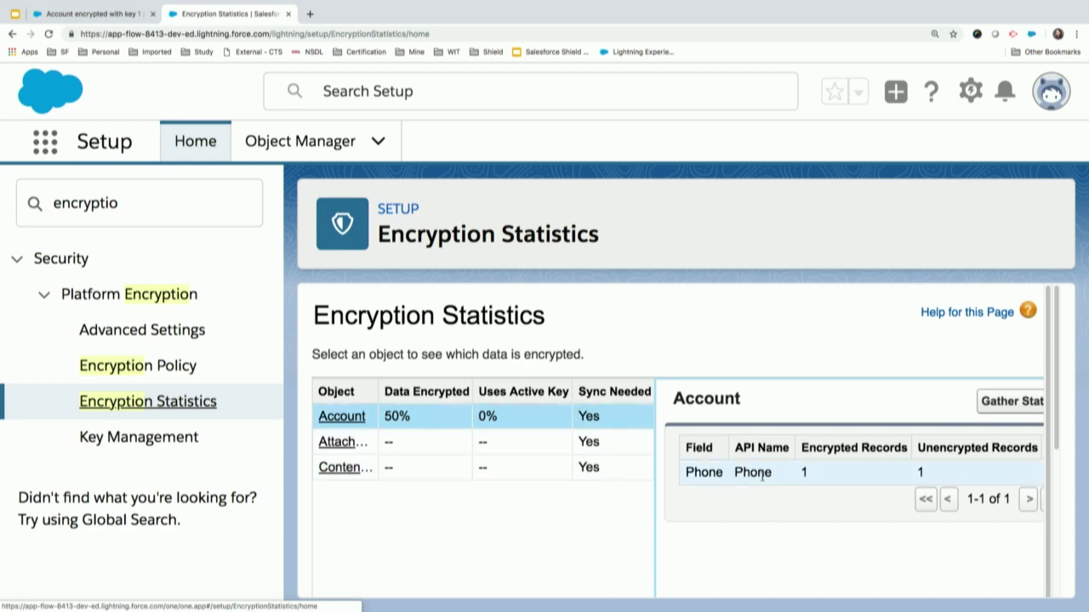
scroll(762, 477, right, 6)
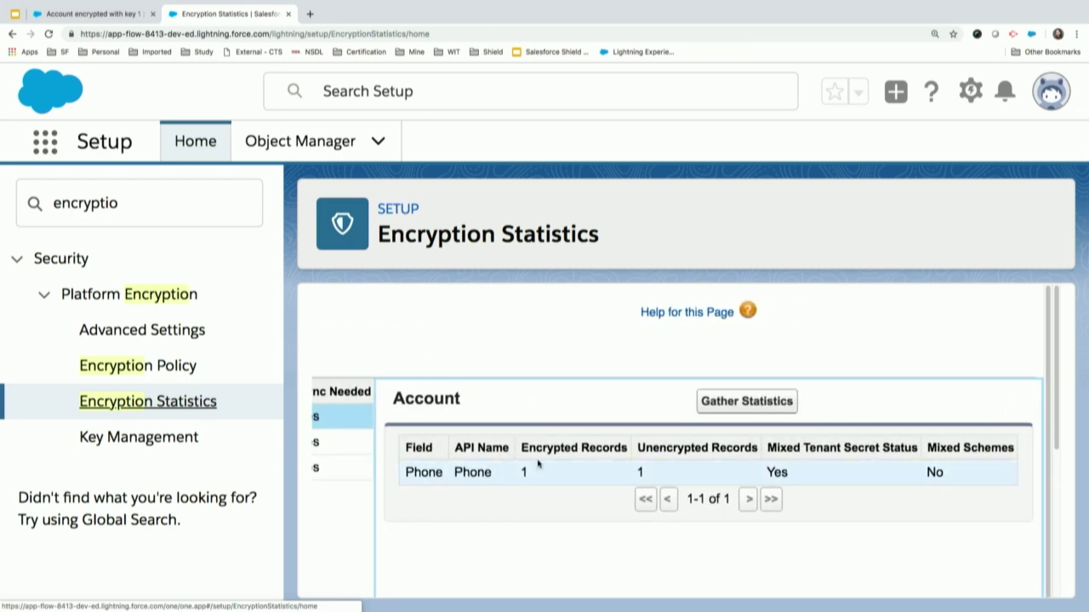
drag(522, 448, 763, 448)
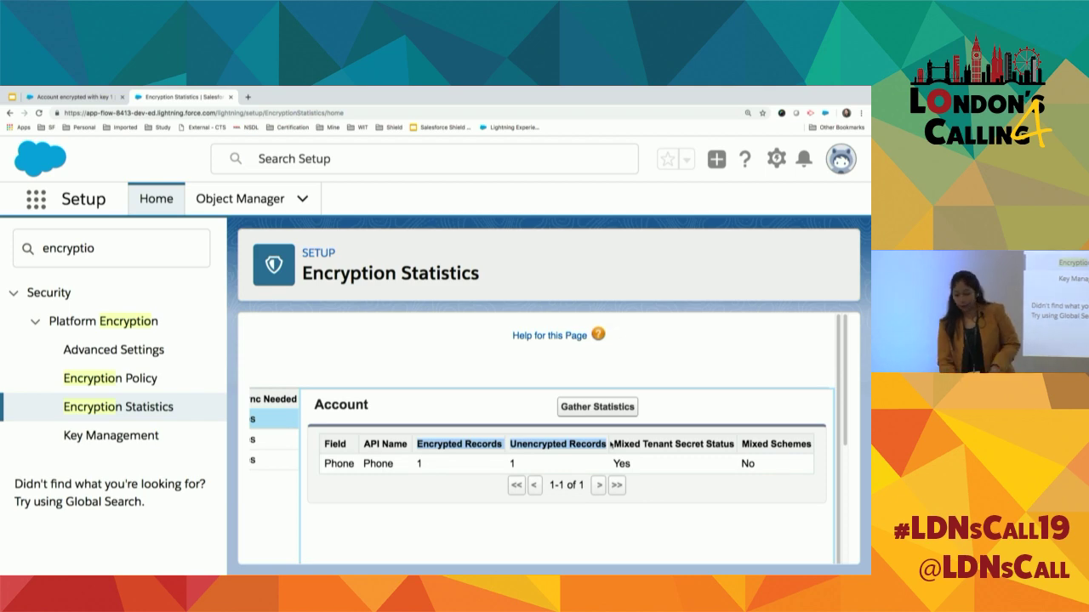
Gather encryption statistics for the Account object and read the notice shown above the object list
click(588, 406)
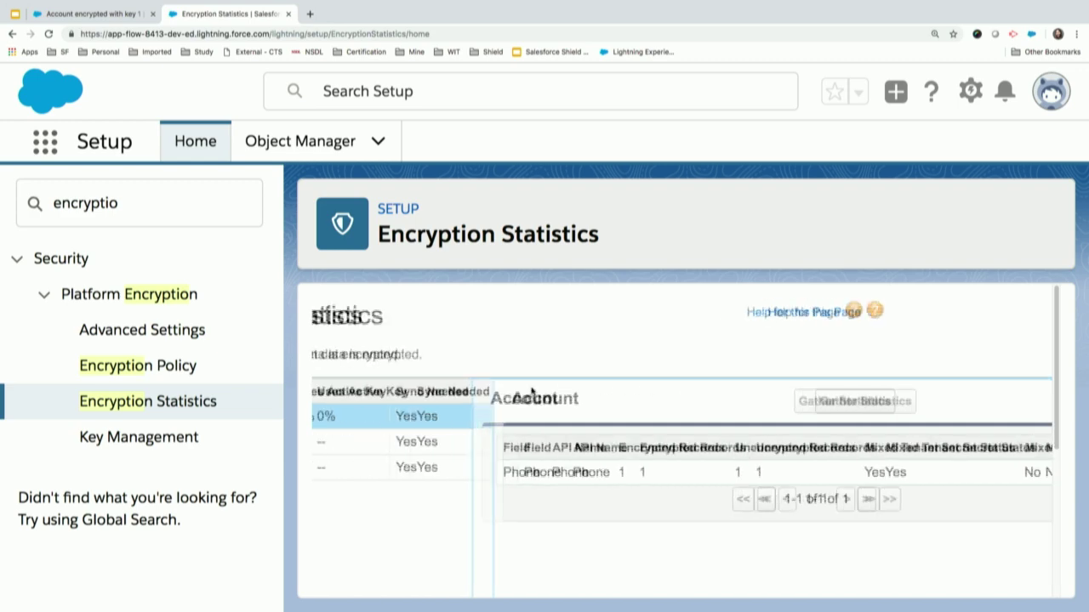
scroll(532, 391, left, 5)
scroll(531, 392, right, 5)
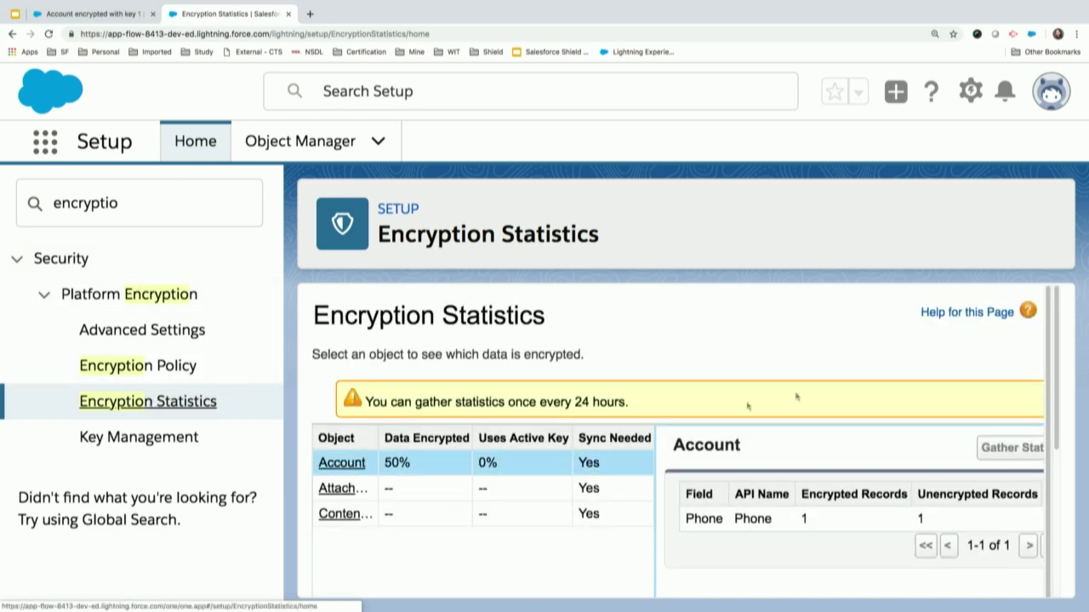
scroll(854, 471, right, 5)
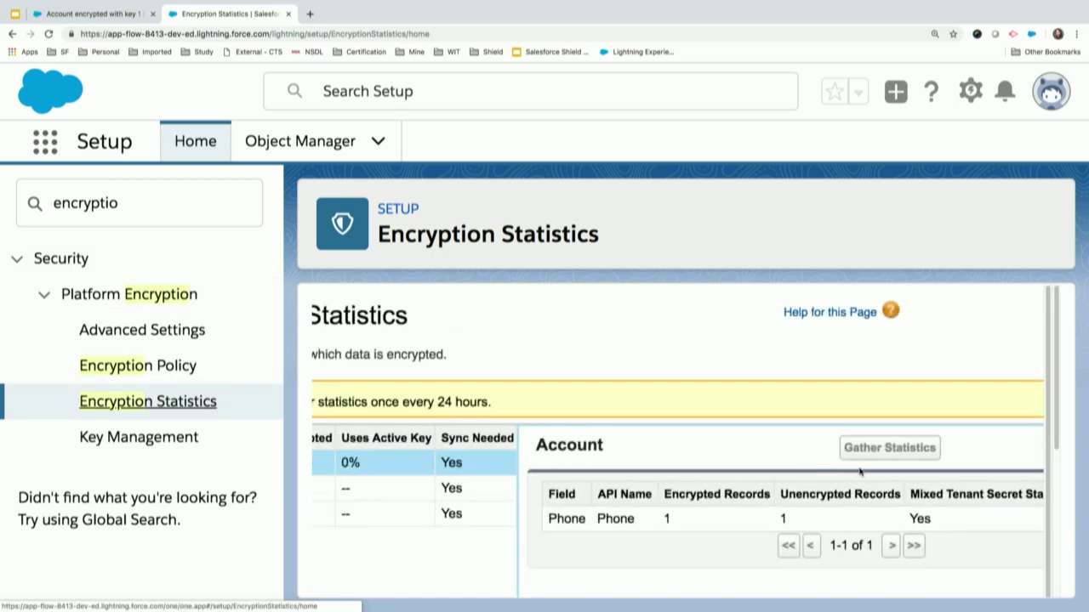
scroll(854, 471, left, 5)
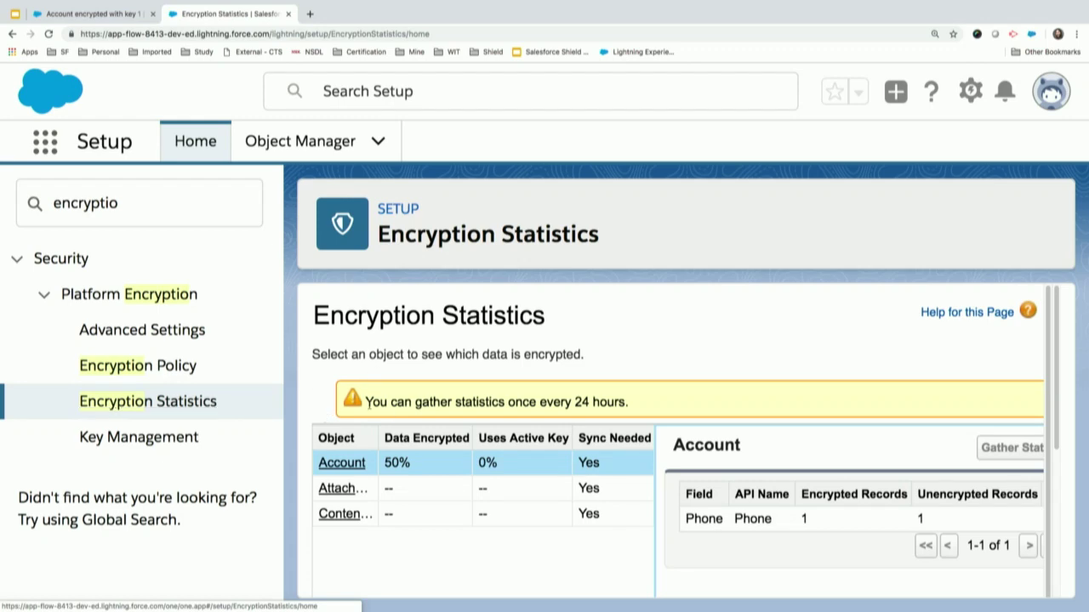
drag(380, 411, 609, 419)
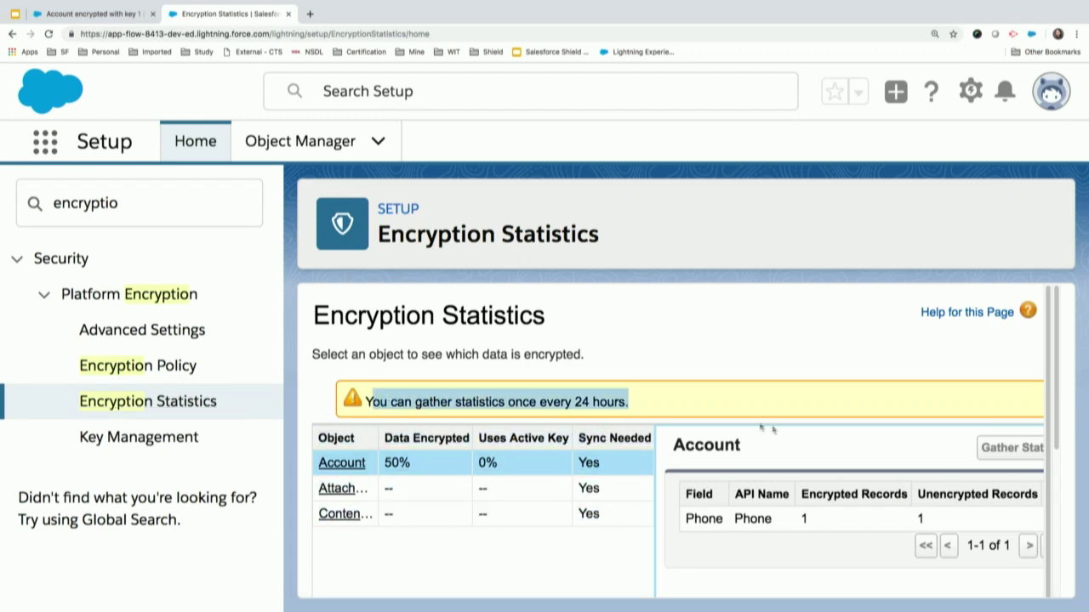
Review the Account Phone field's encrypted and unencrypted records, mixed tenant secret status and mixed schemes
scroll(763, 428, right, 3)
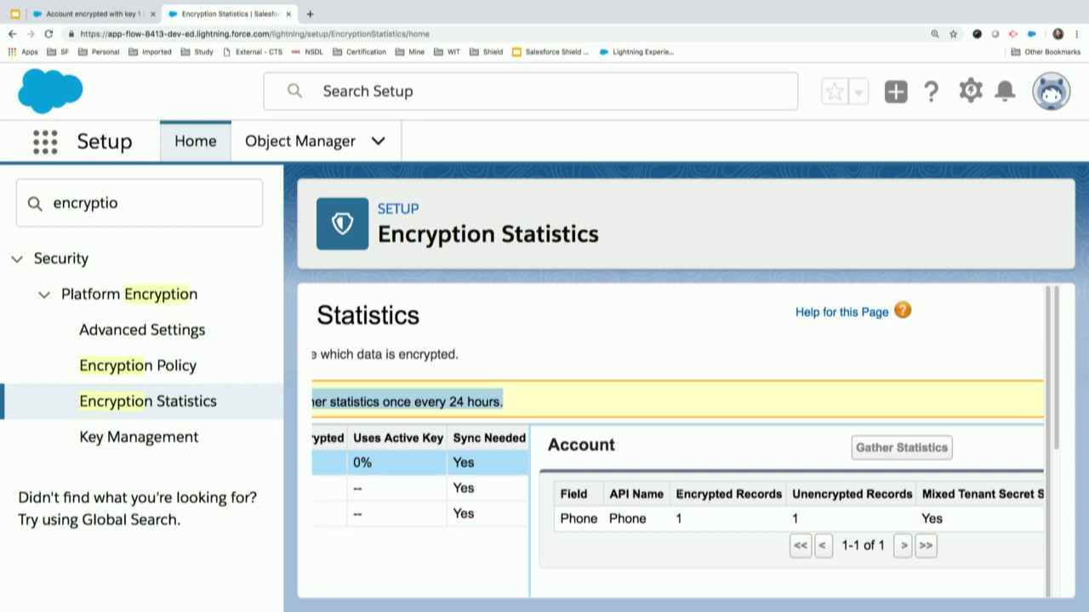
drag(677, 494, 686, 519)
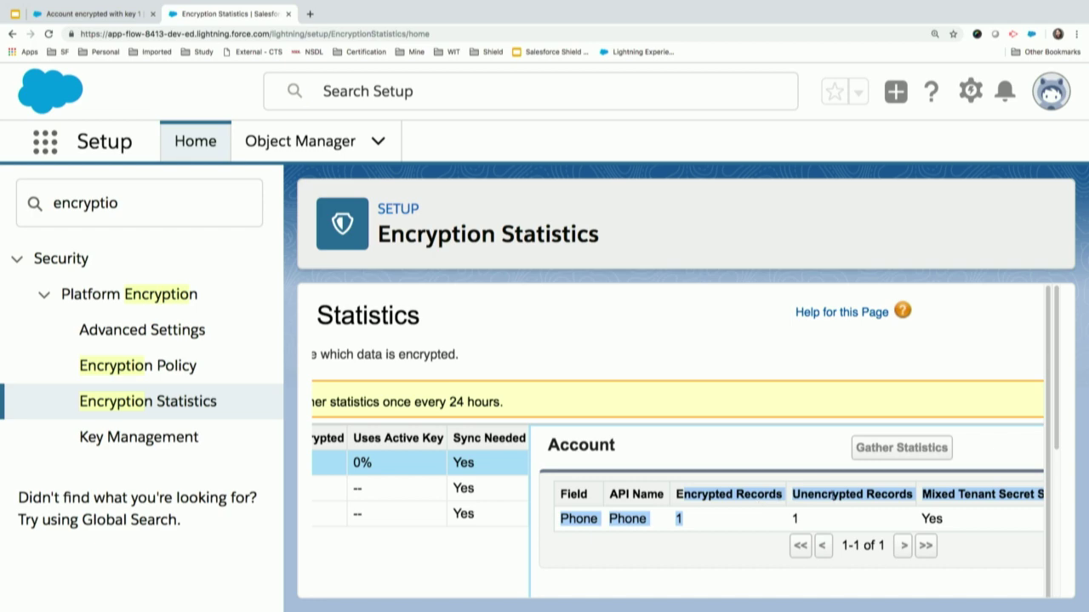
double_click(821, 494)
double_click(627, 518)
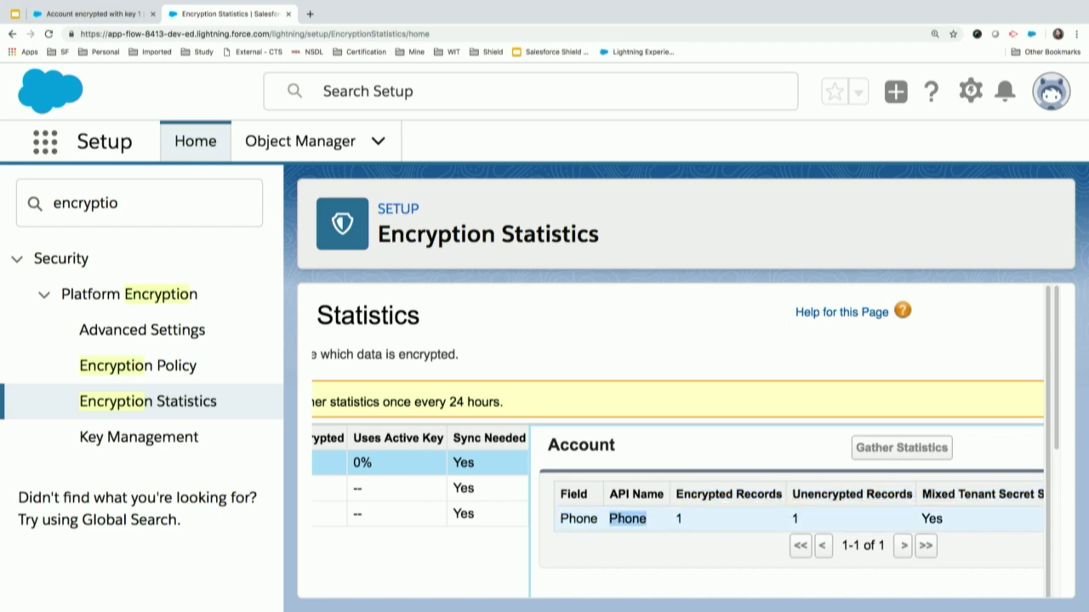
scroll(652, 521, right, 5)
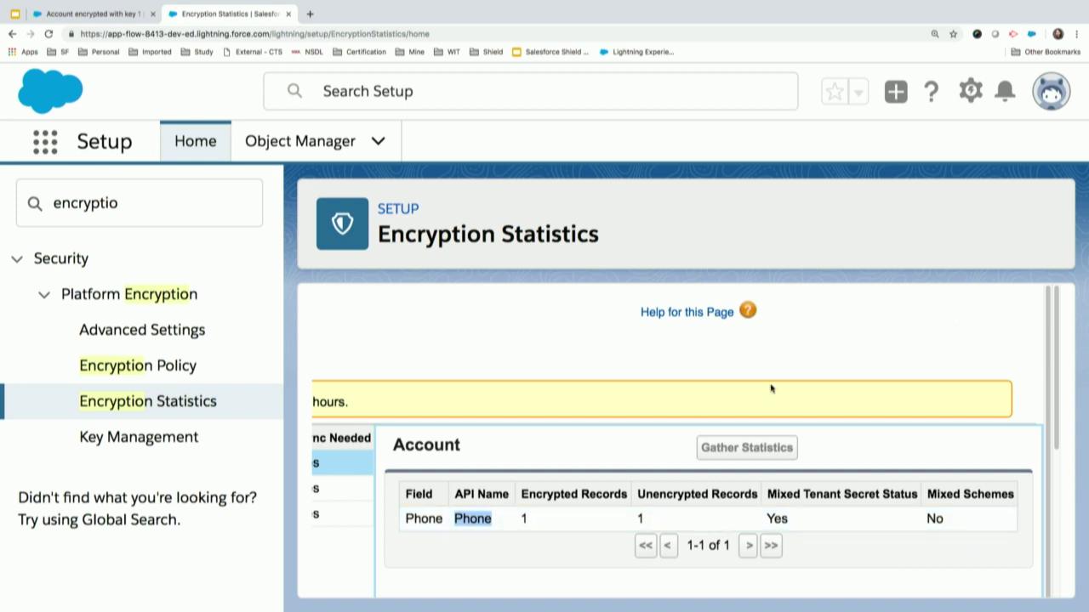
scroll(770, 388, left, 8)
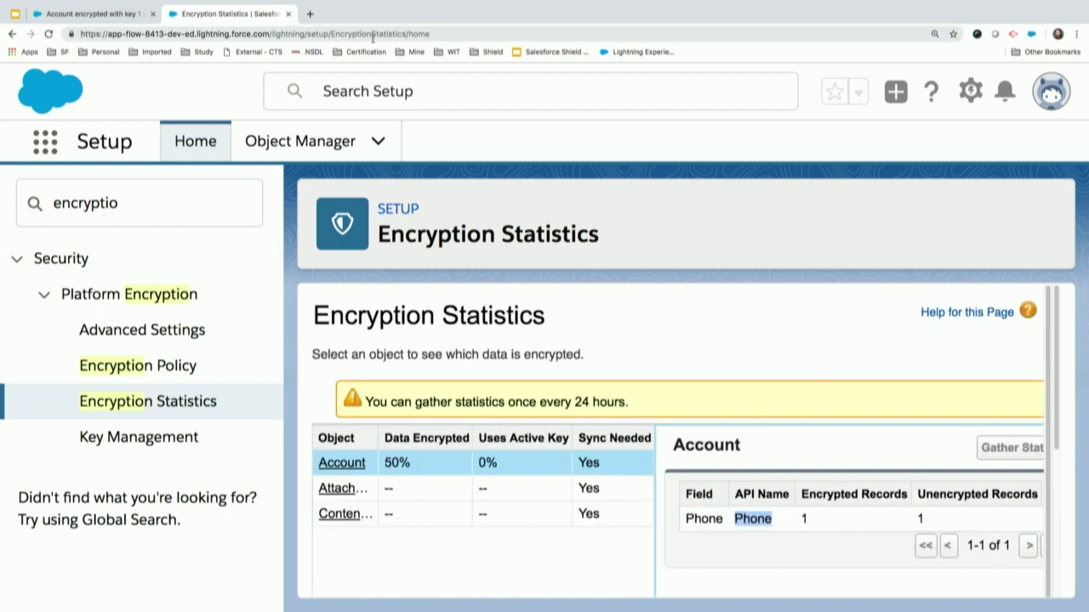
Close the Encryption Statistics and account record pages, and present the Salesforce Shield slides in Google Slides from the Demo slide
click(291, 15)
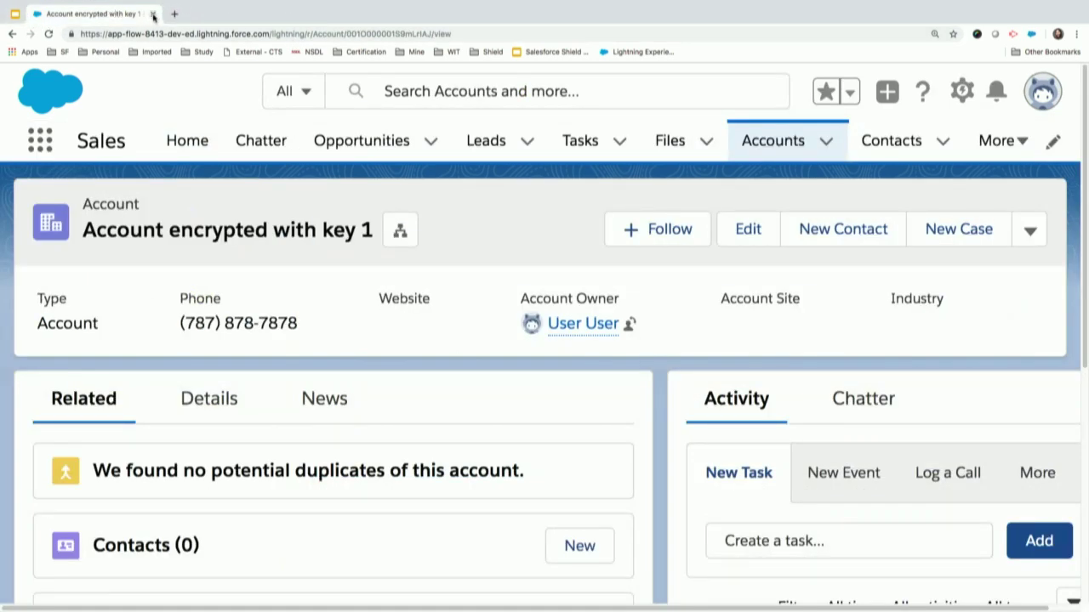
click(153, 15)
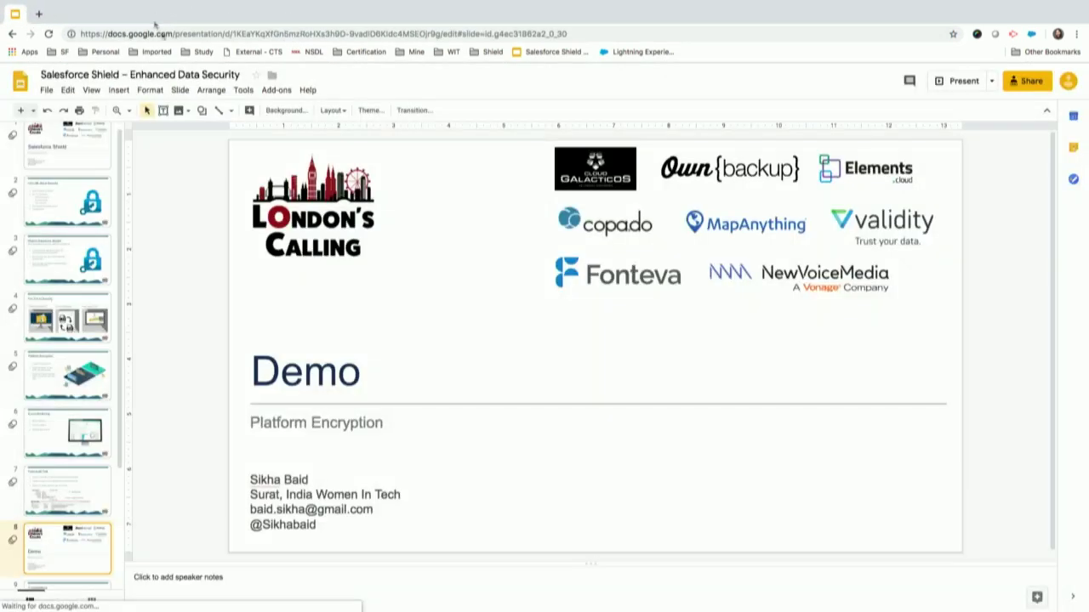
click(968, 83)
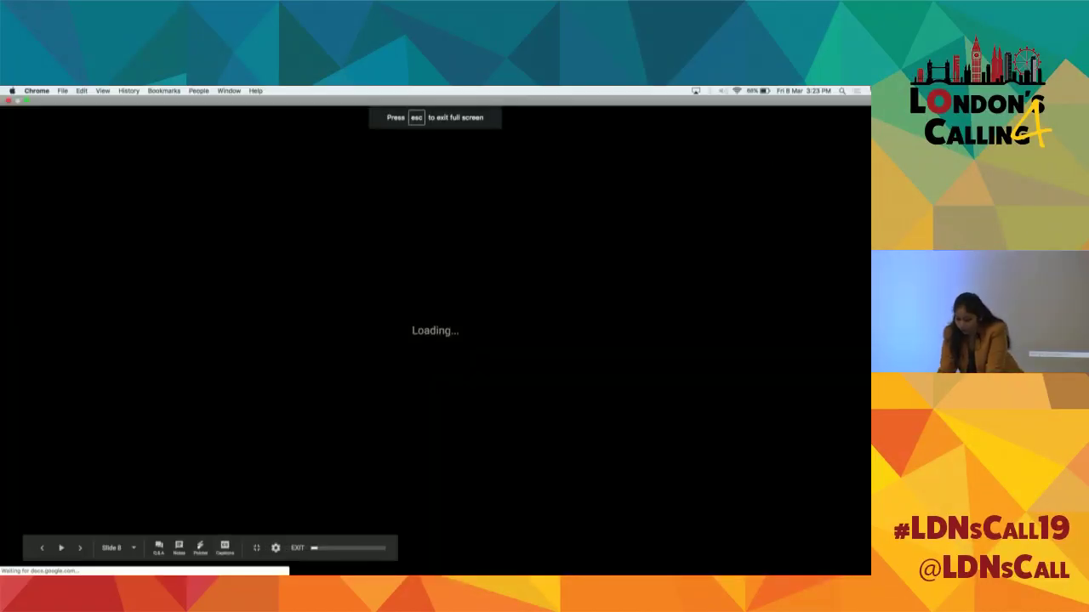